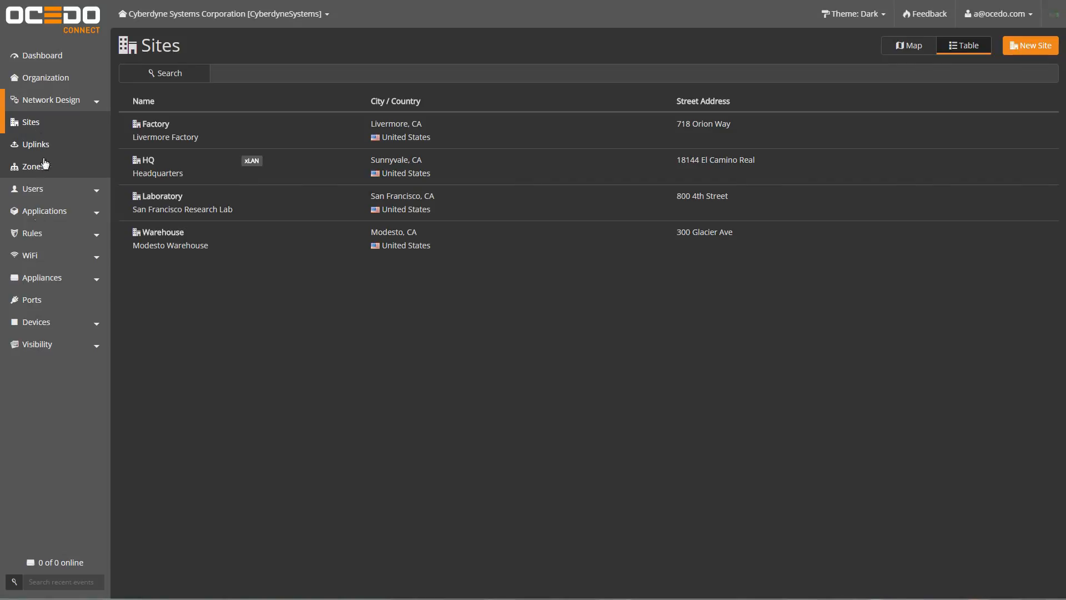
Step: Go to WiFi SSIDs, then Broadcasts, to view the CyberCorp (VLAN 1000) and CyberGuest (VLAN 1001) broadcasts
left_click(40, 256)
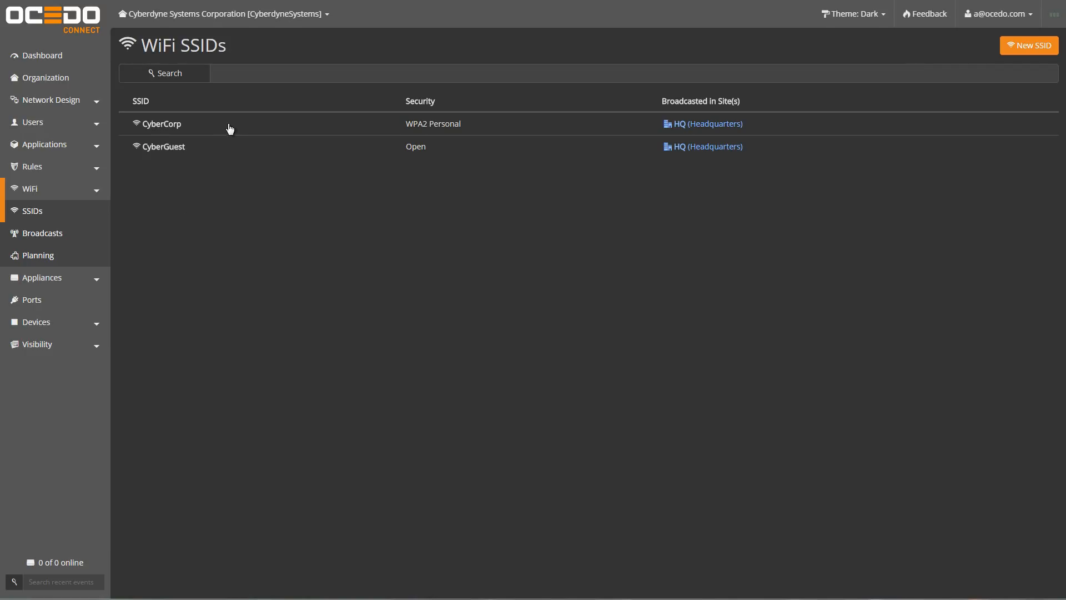
left_click(61, 241)
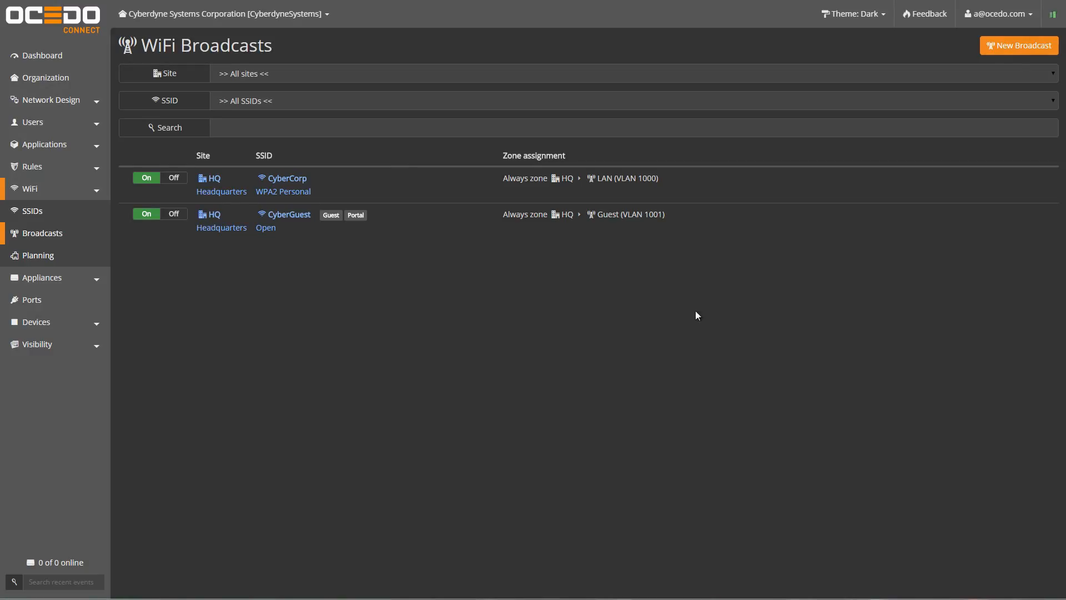
Step: Add a CyberCorp broadcast at Factory with default zone Factory -> LAN [1003]
left_click(995, 55)
left_click(672, 88)
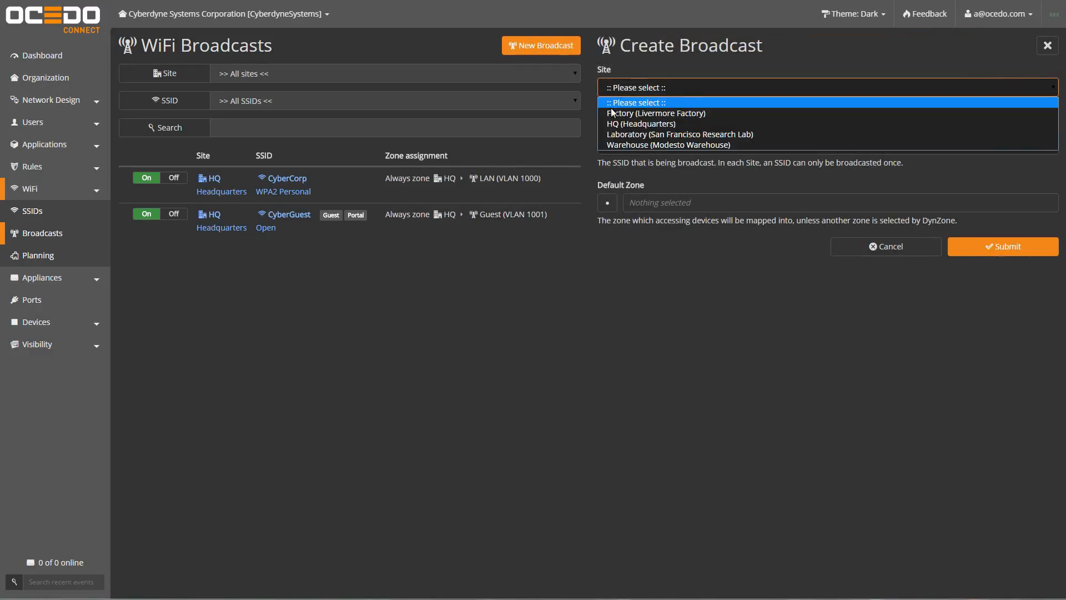
left_click(633, 109)
left_click(656, 146)
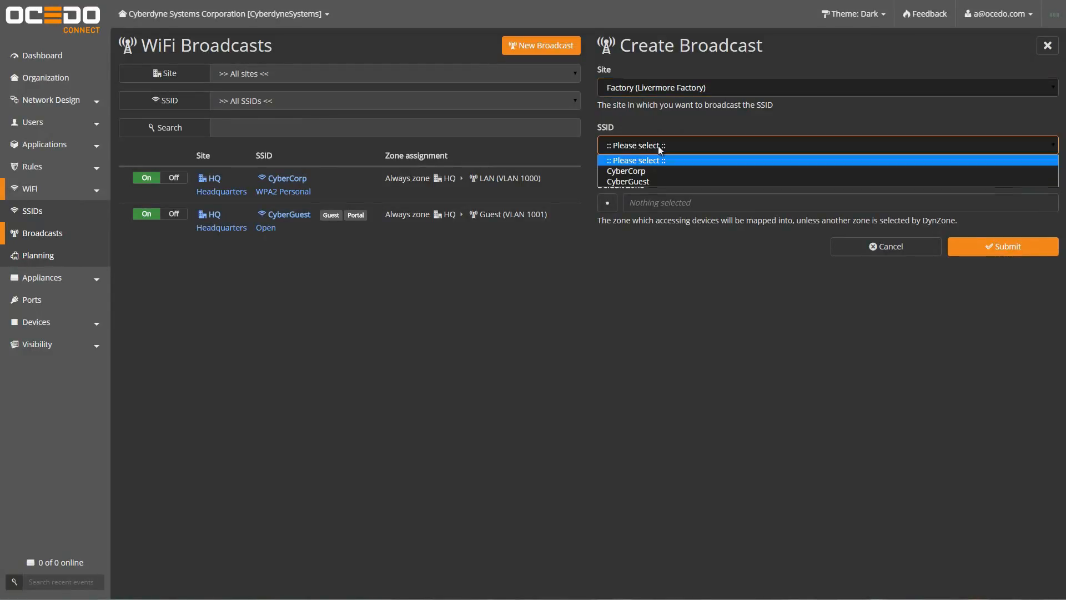
left_click(627, 171)
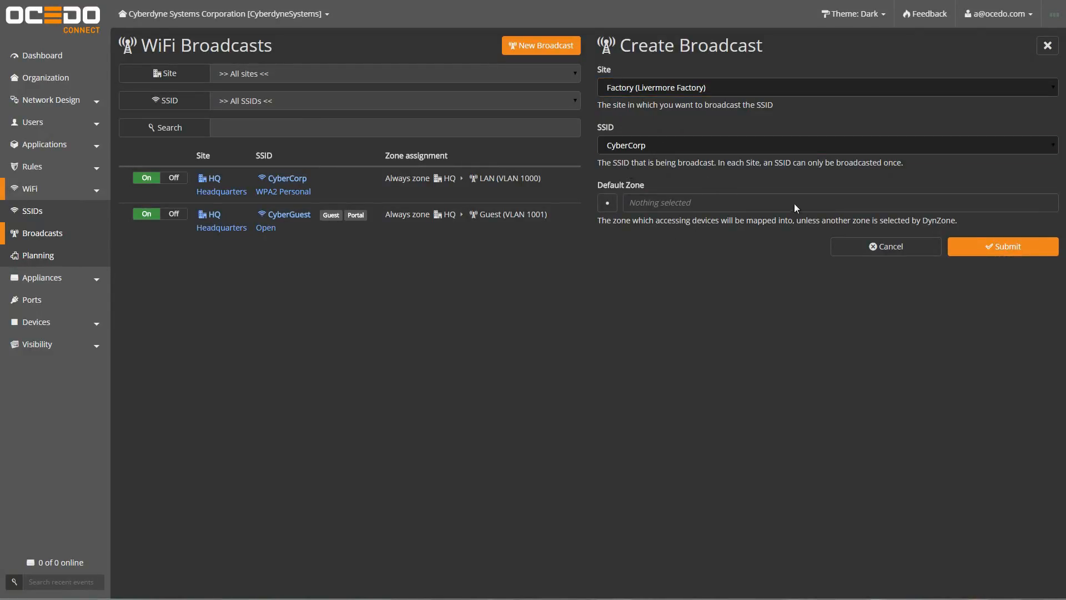
left_click(611, 204)
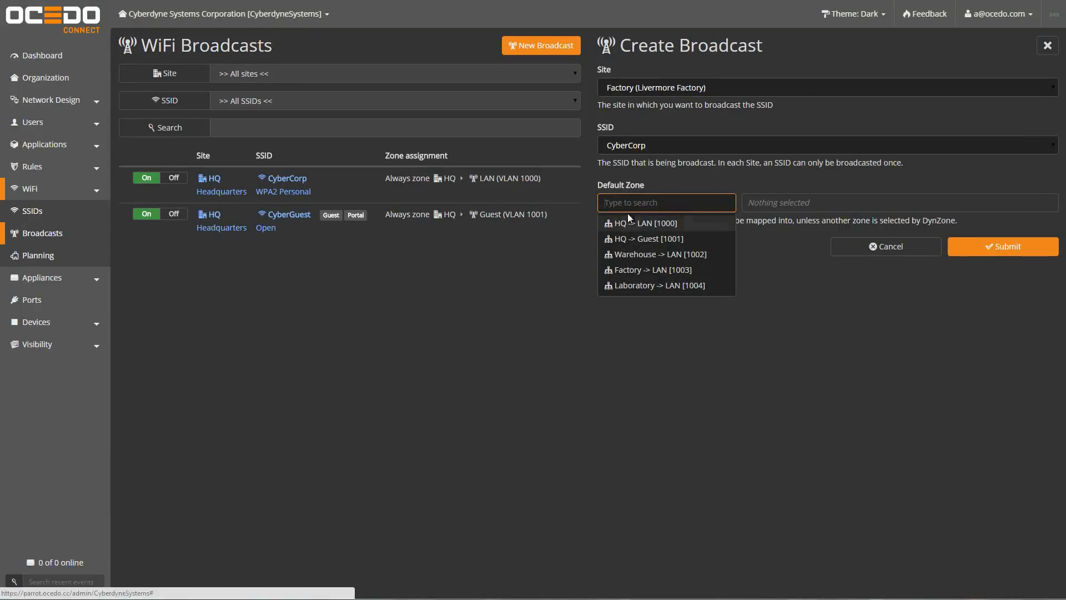
left_click(623, 270)
left_click(952, 244)
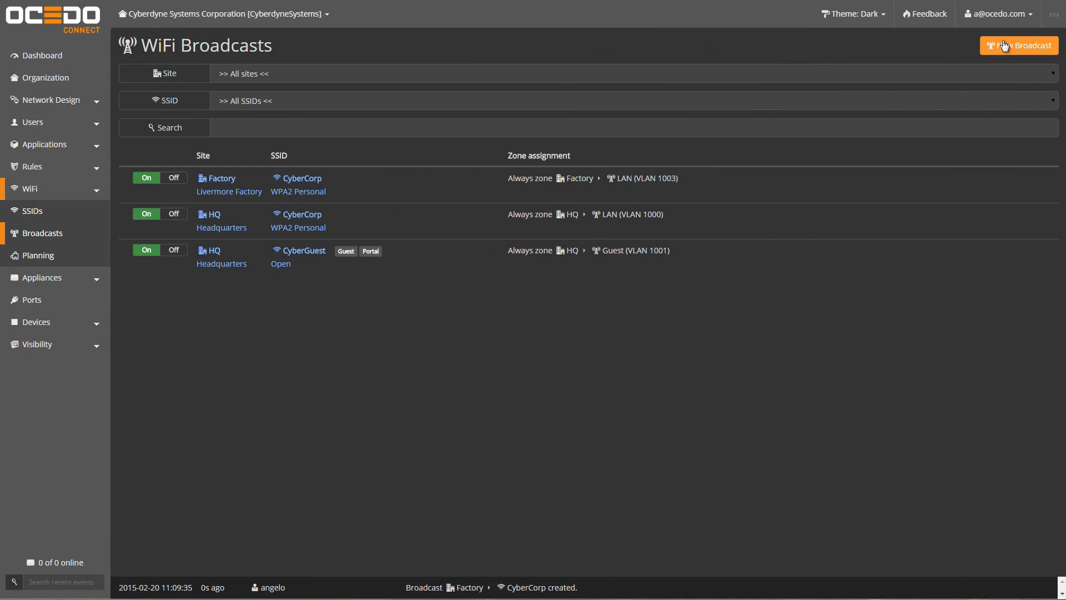
Step: Add a CyberCorp broadcast at Laboratory with default zone Laboratory -> LAN [1004]
left_click(1033, 46)
left_click(645, 88)
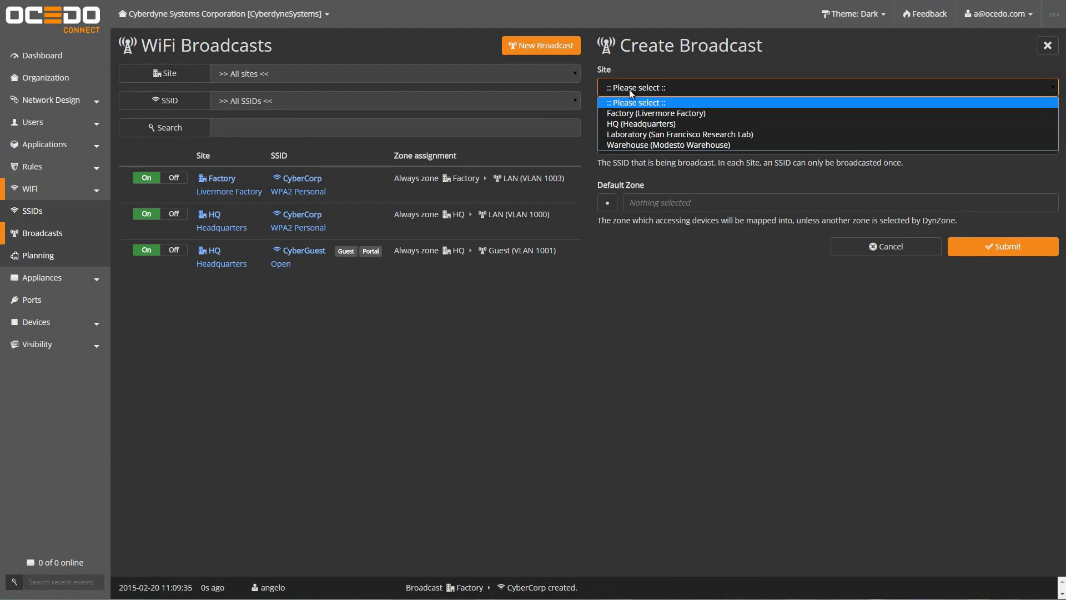
left_click(629, 139)
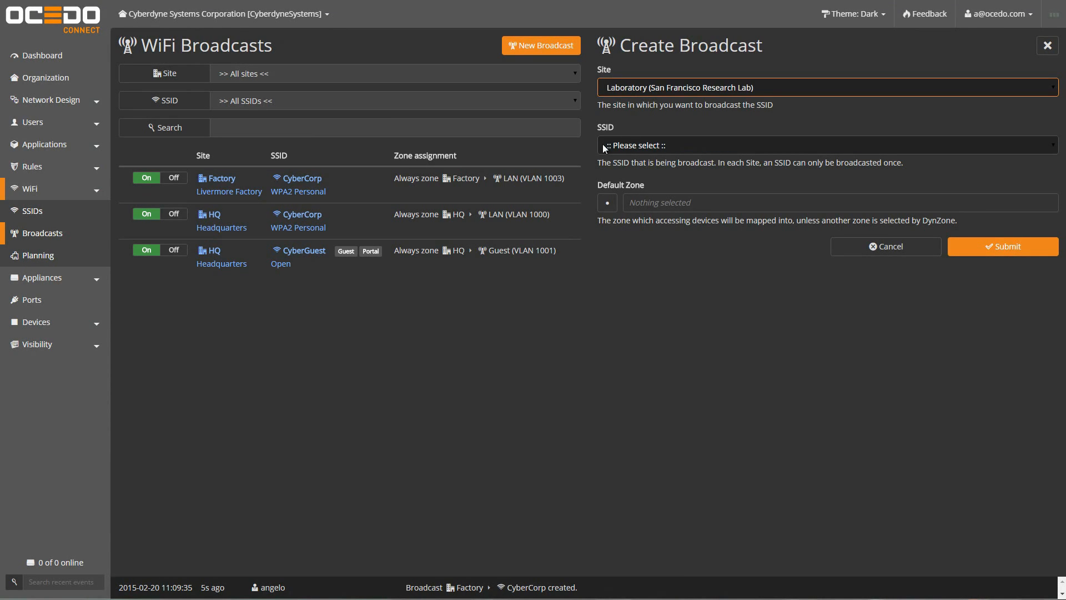
left_click(602, 145)
left_click(625, 167)
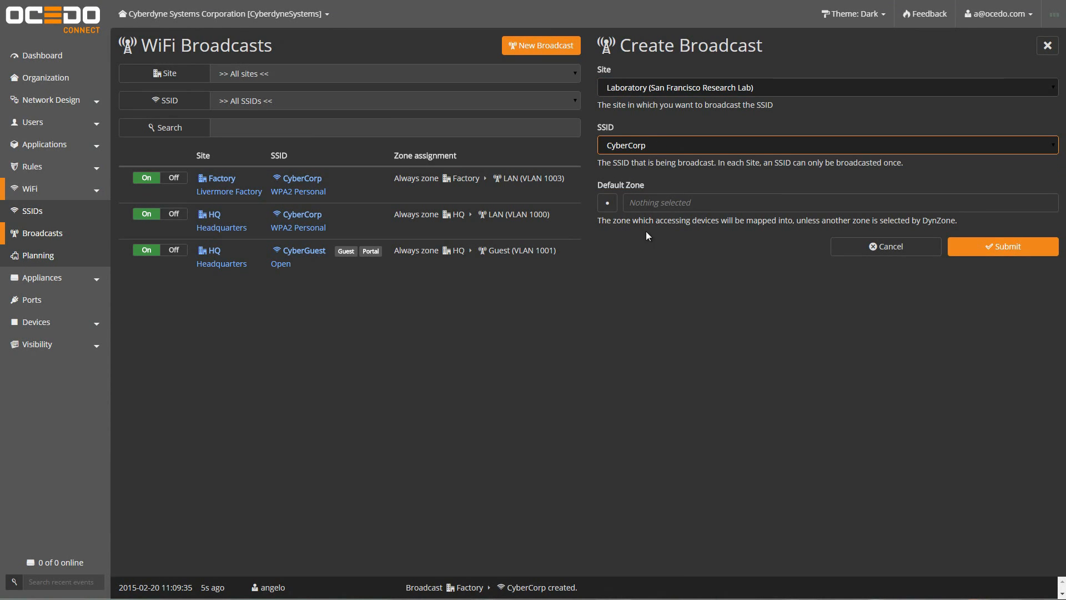
left_click(607, 203)
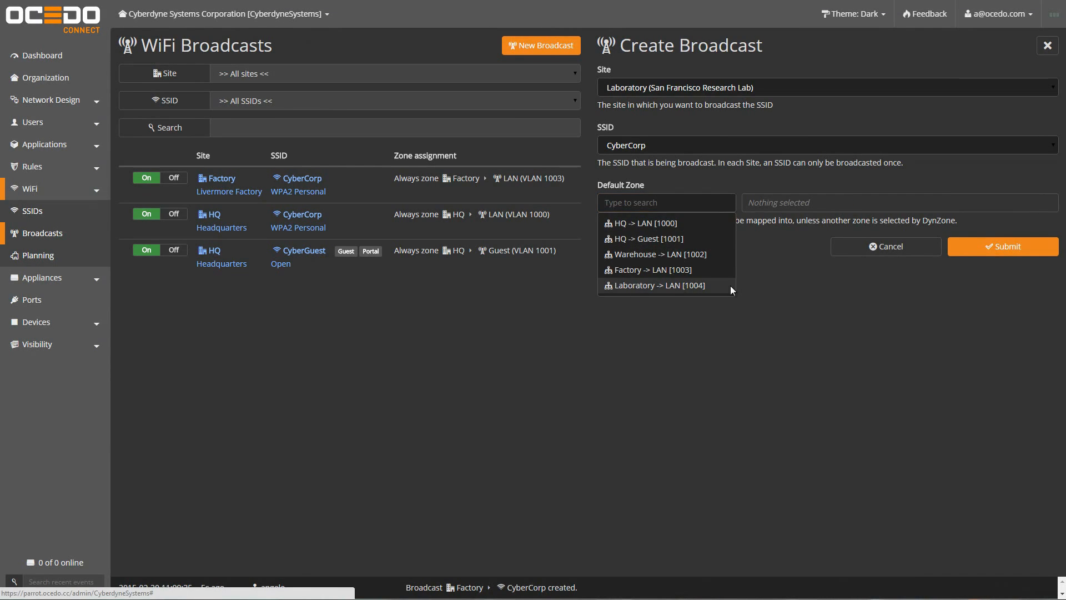
left_click(667, 285)
left_click(956, 246)
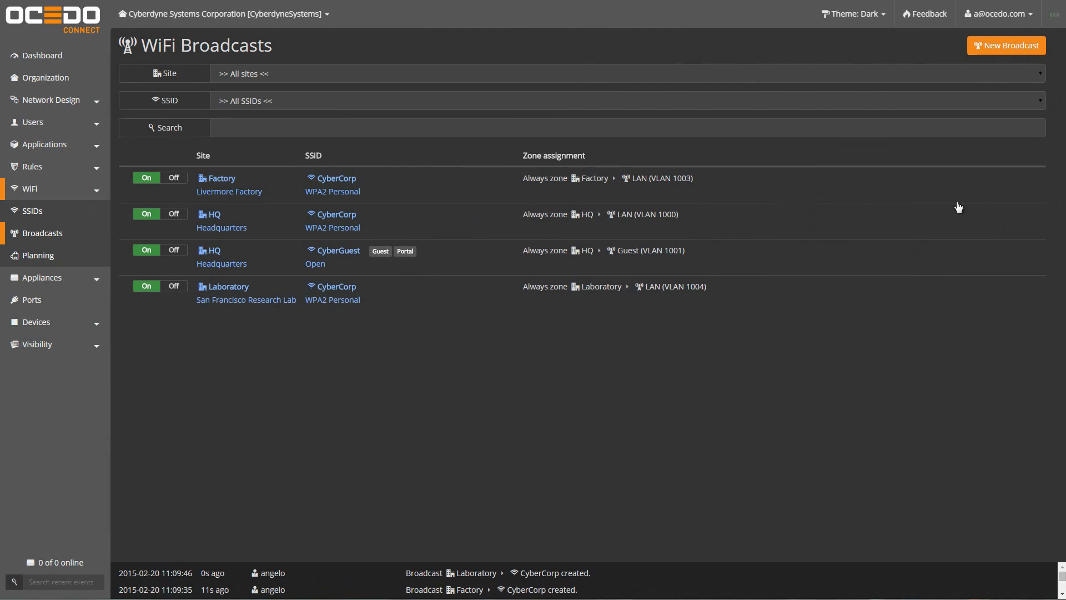
Step: Add a CyberCorp broadcast at Warehouse with default zone Warehouse -> LAN [1002]
left_click(1022, 45)
left_click(644, 92)
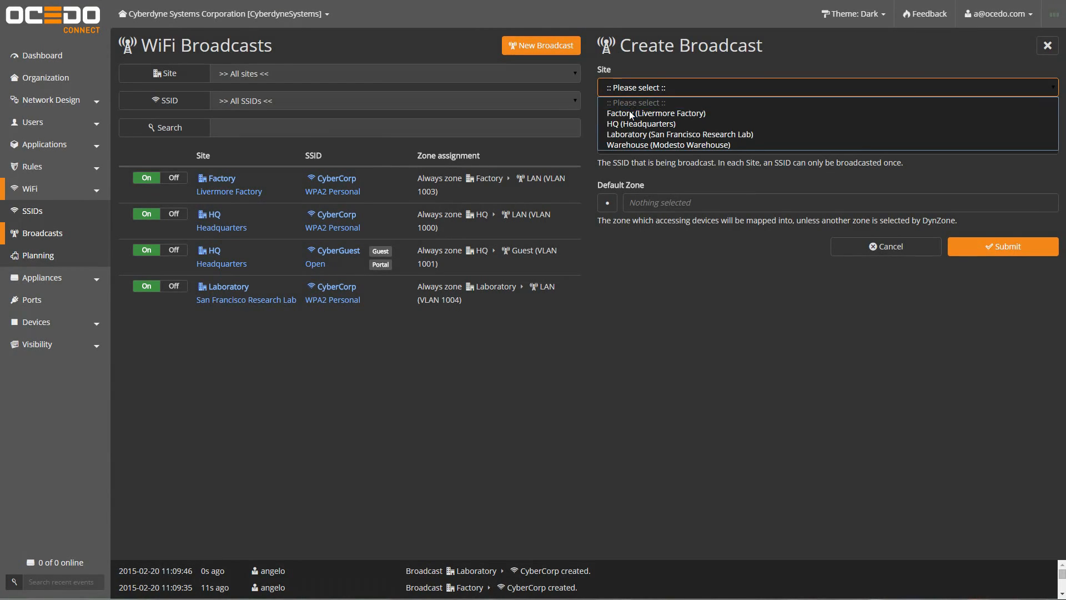
left_click(634, 141)
left_click(611, 146)
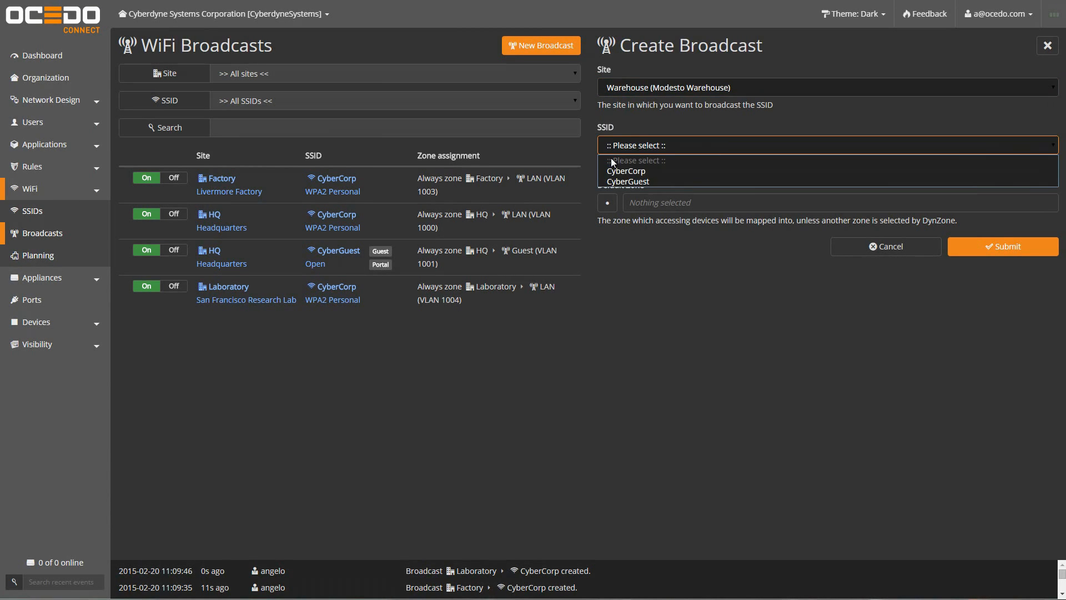
left_click(612, 169)
left_click(612, 201)
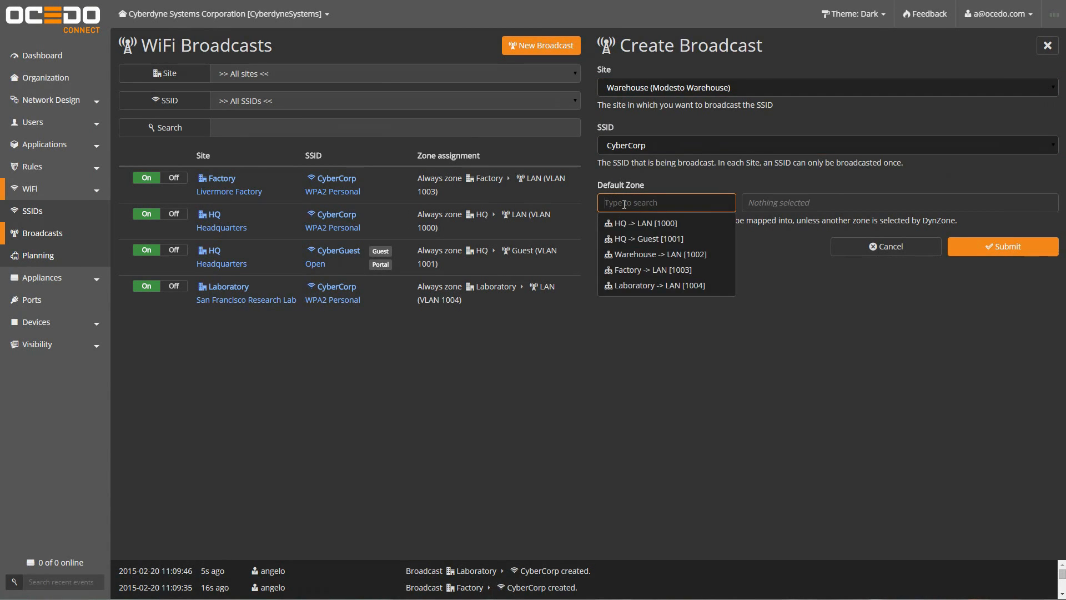
left_click(655, 257)
left_click(1004, 249)
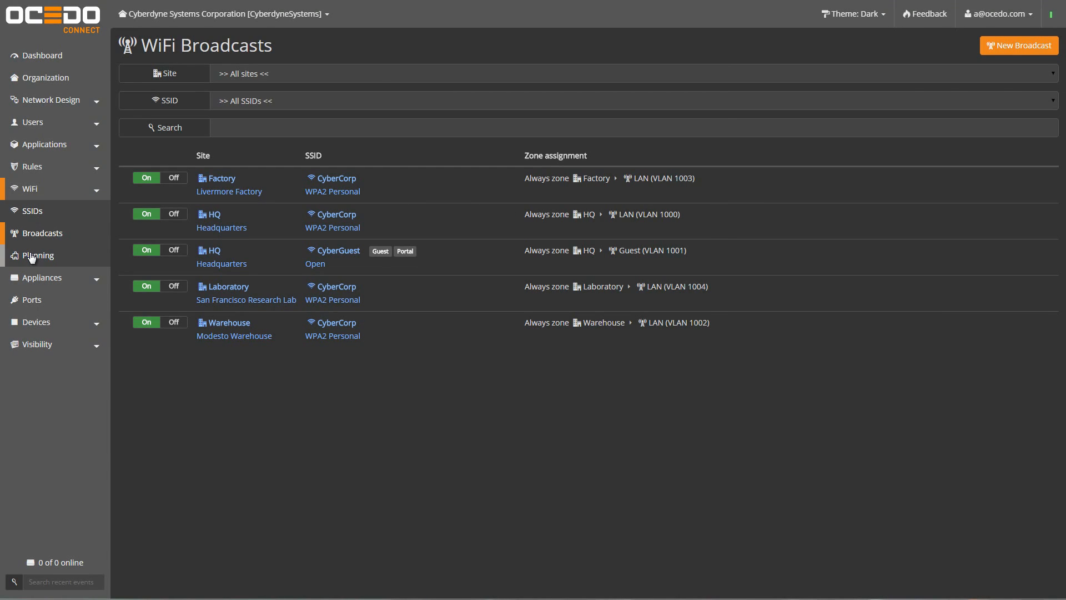
Step: Create 'Lab Plan' for Laboratory with the High Throughput profile and lab_floor_plan_e_.jpg floor plan
left_click(31, 256)
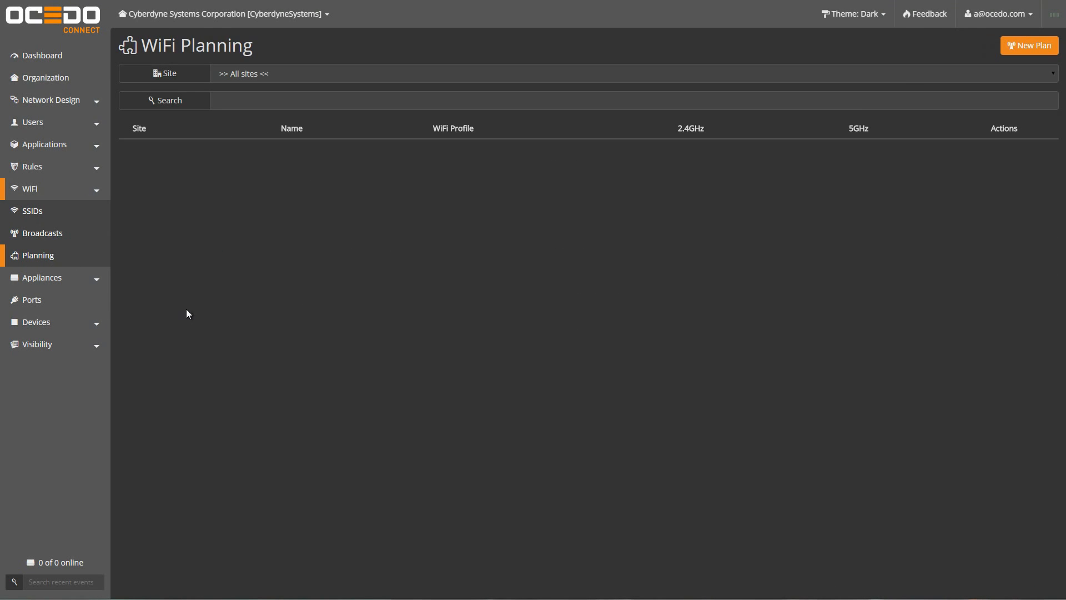
left_click(1007, 62)
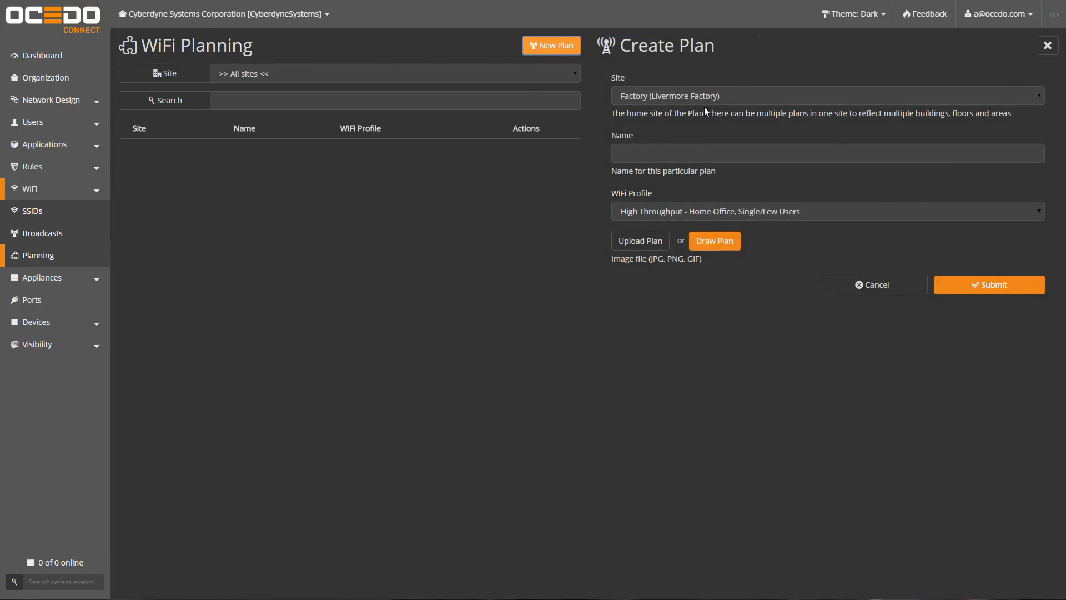
left_click(764, 99)
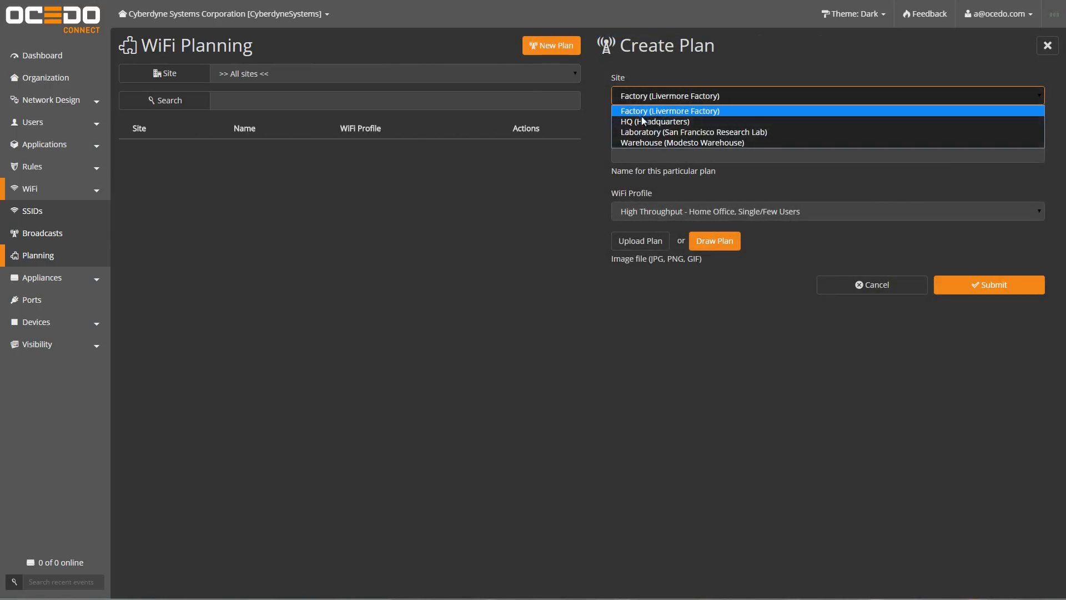
left_click(635, 133)
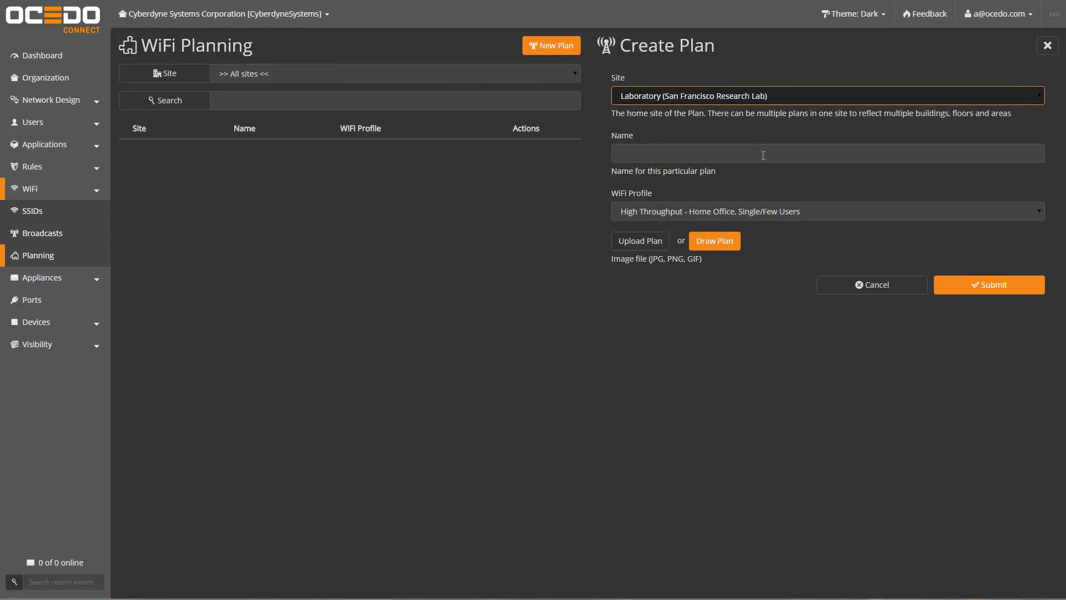
left_click(819, 155)
type("La")
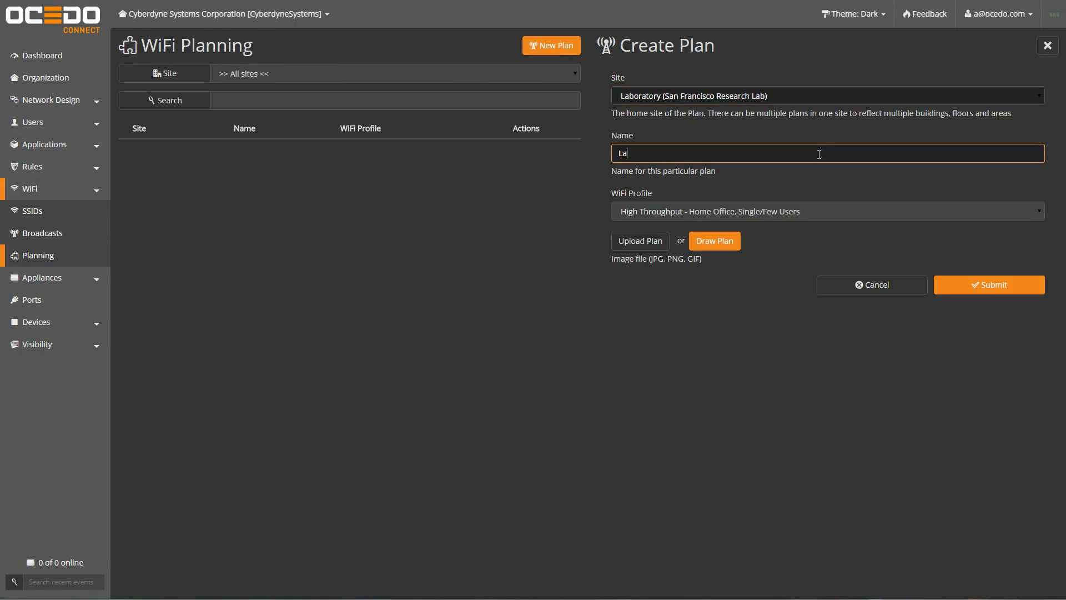
type("b Plan")
left_click(828, 210)
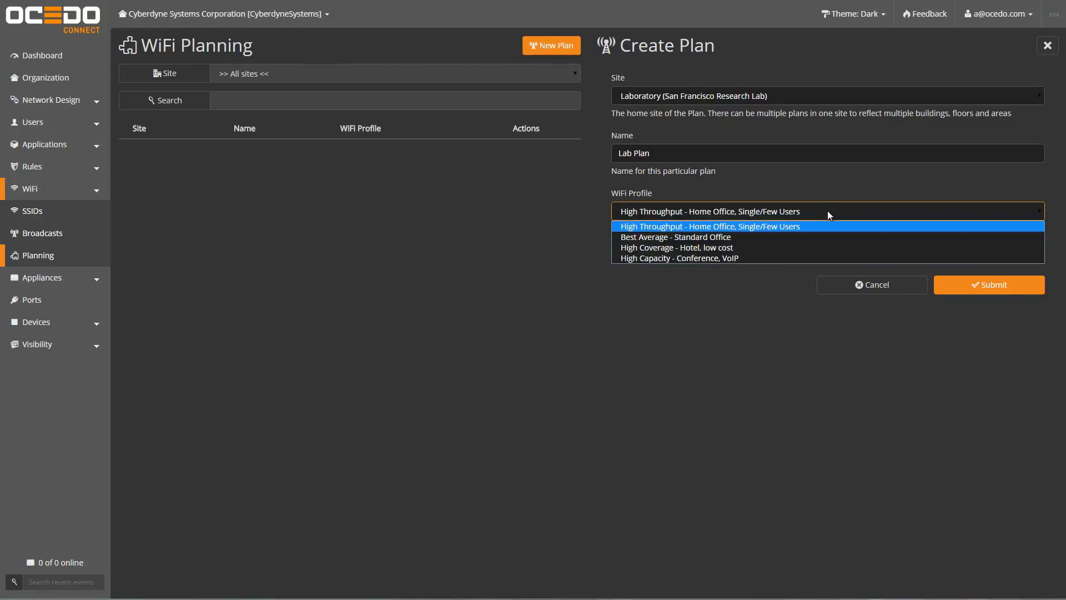
left_click(642, 227)
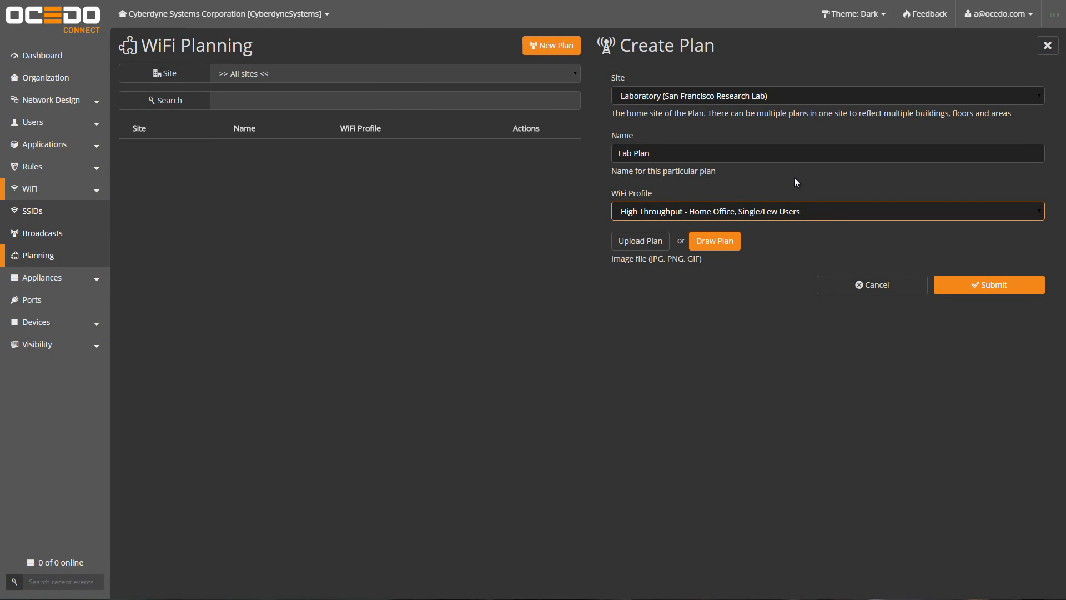
left_click(638, 244)
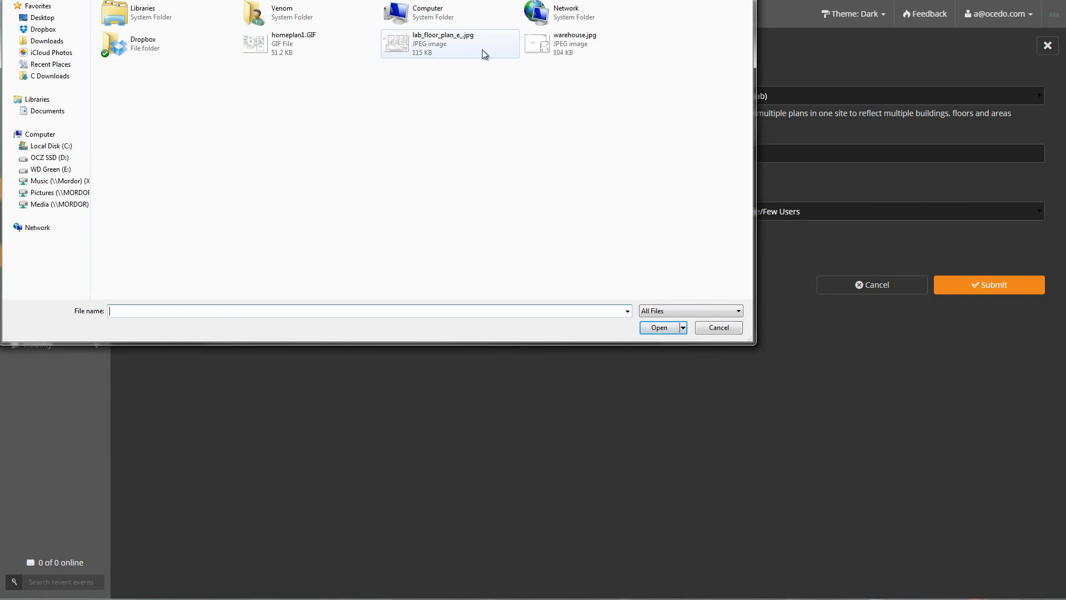
left_click(419, 49)
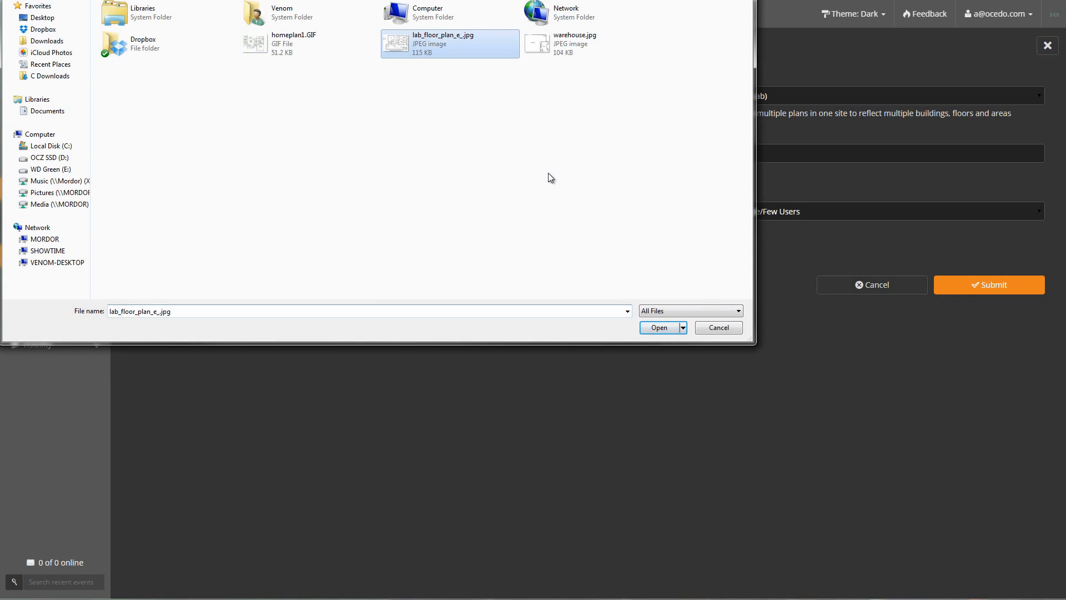
left_click(659, 328)
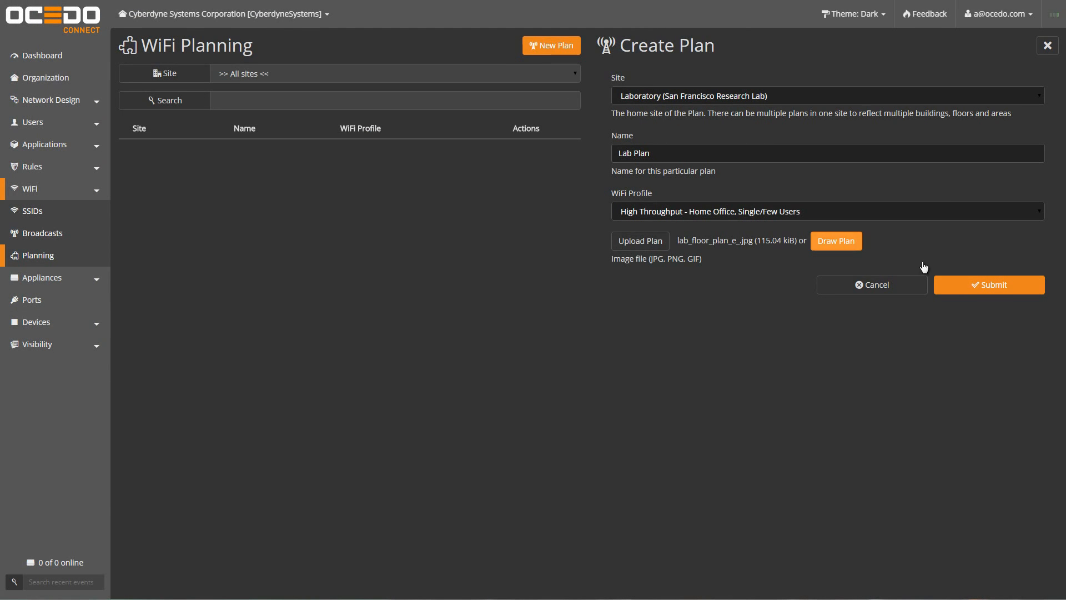
left_click(991, 294)
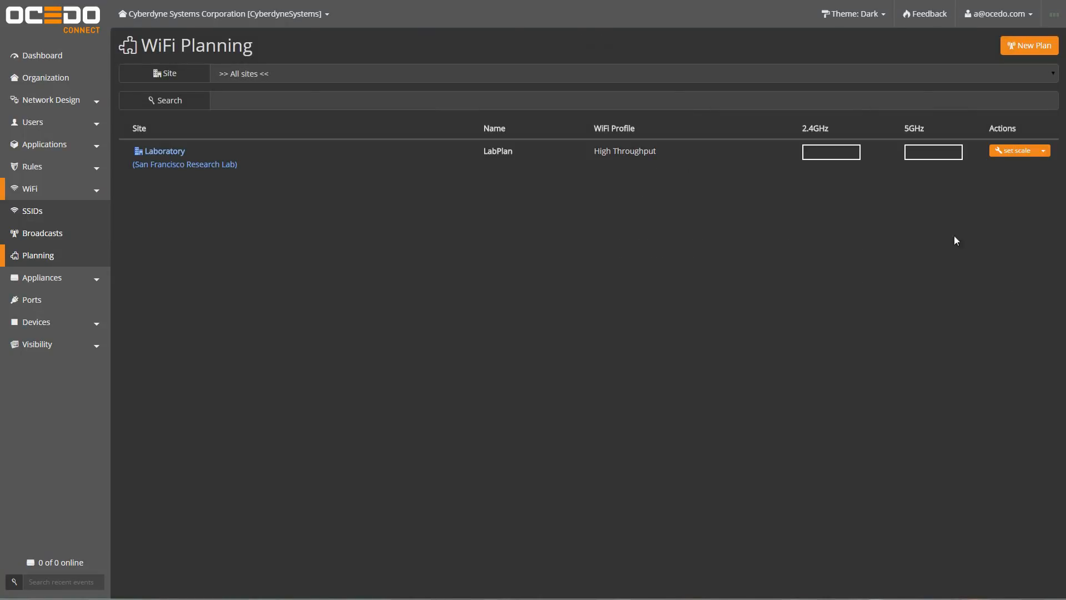
Step: Draw a reference line on the floor plan, set its scale to 1, then open the plan for placing APs
left_click(1014, 153)
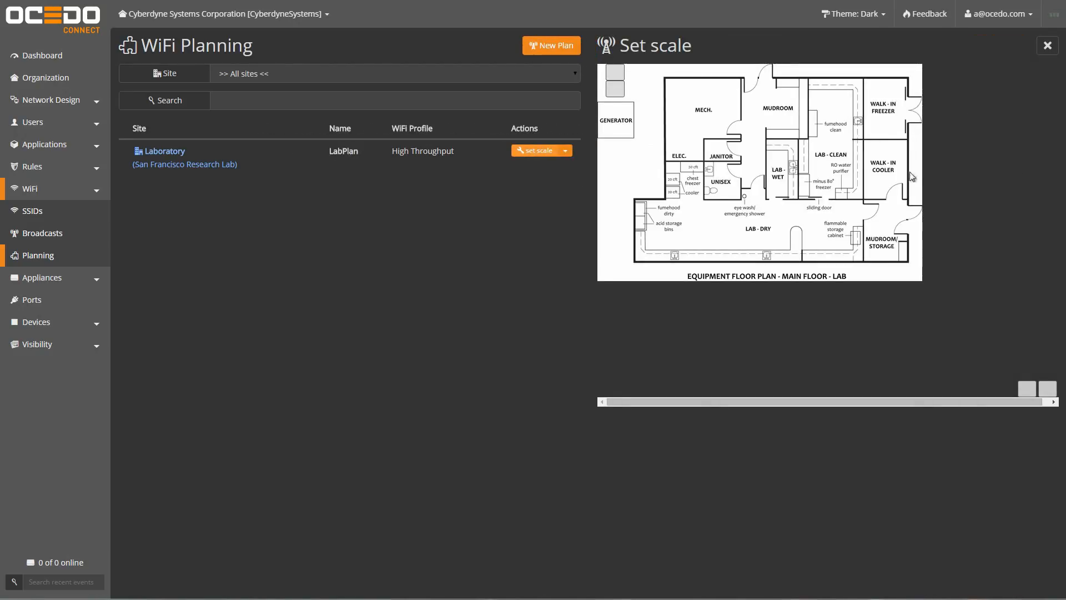
left_click(753, 189)
left_click(771, 189)
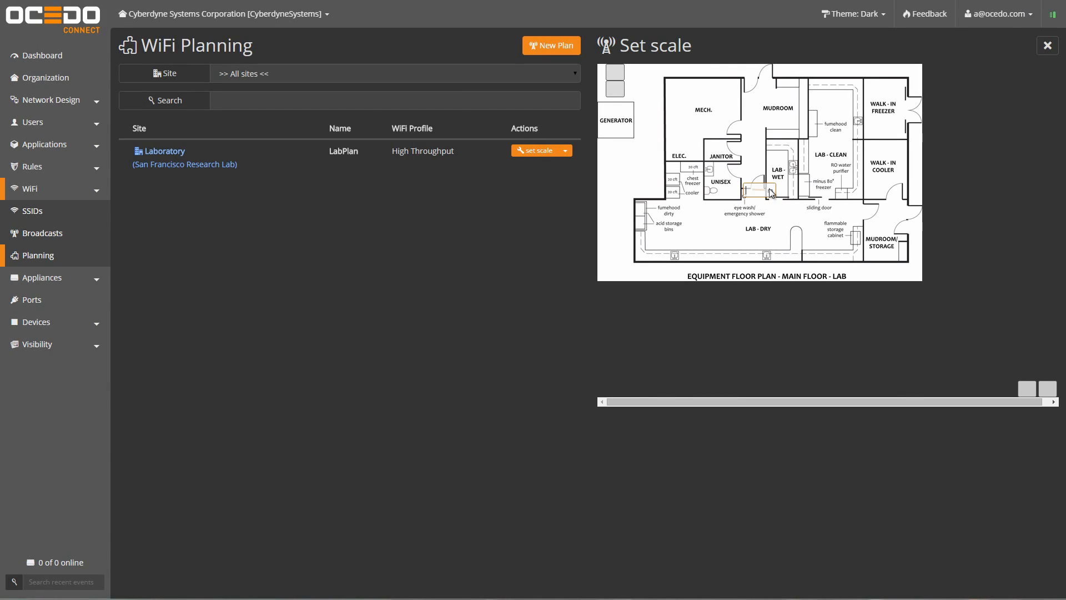
type("1")
key("Return")
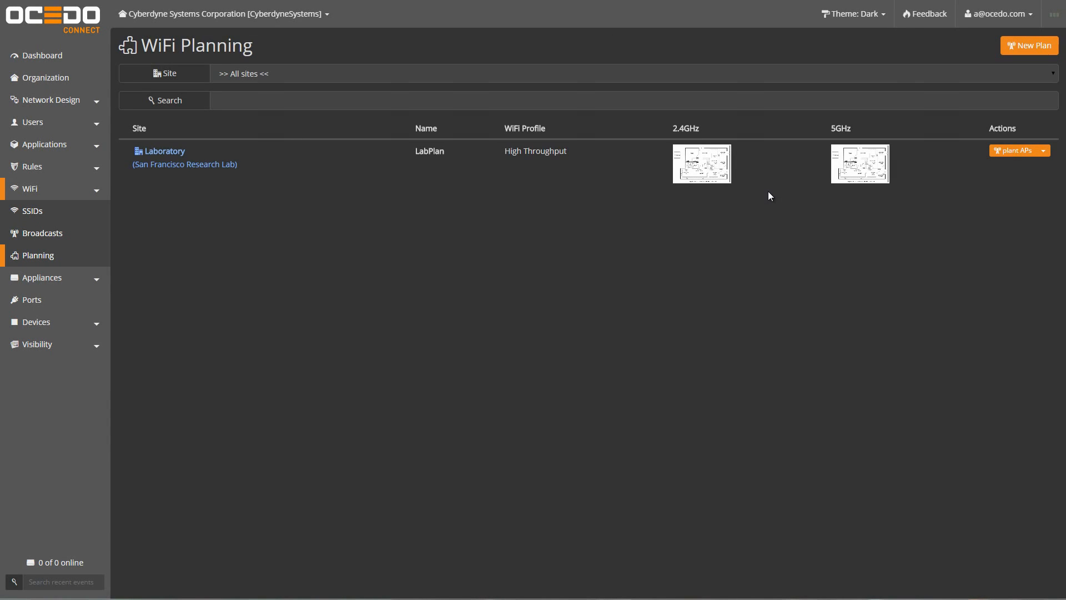
left_click(1013, 152)
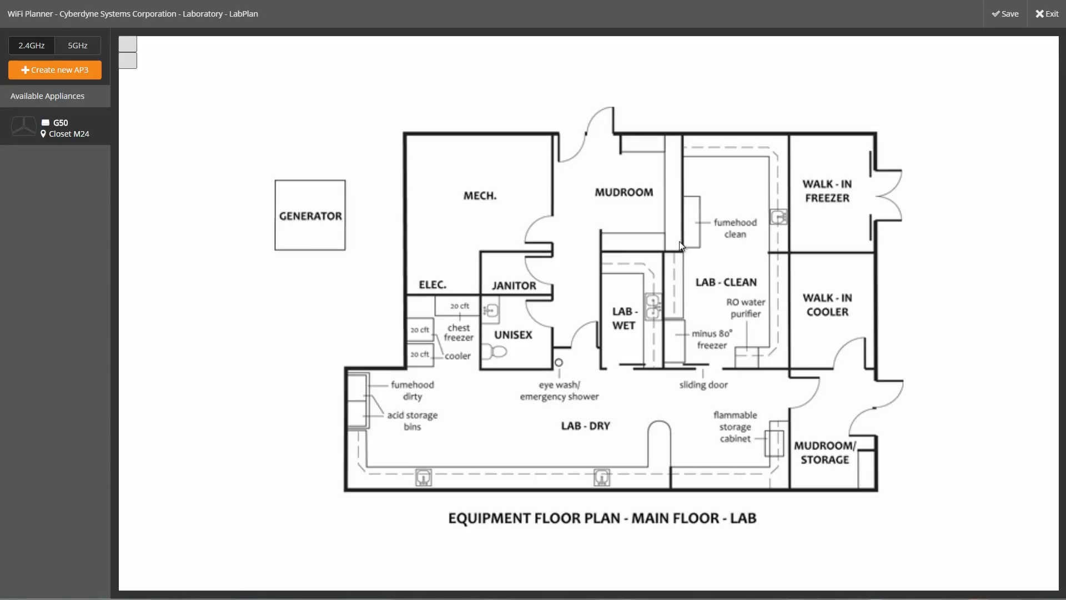
Step: Place a new AP3 over the UNISEX room, name its location Bathroom, and raise power to 100%
left_click(56, 70)
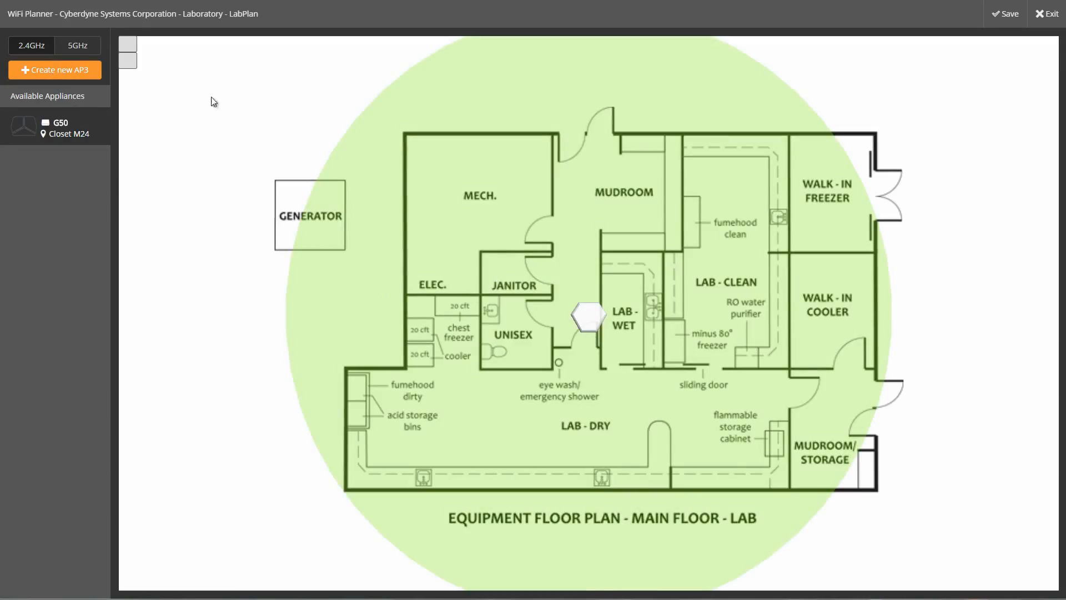
left_click(78, 45)
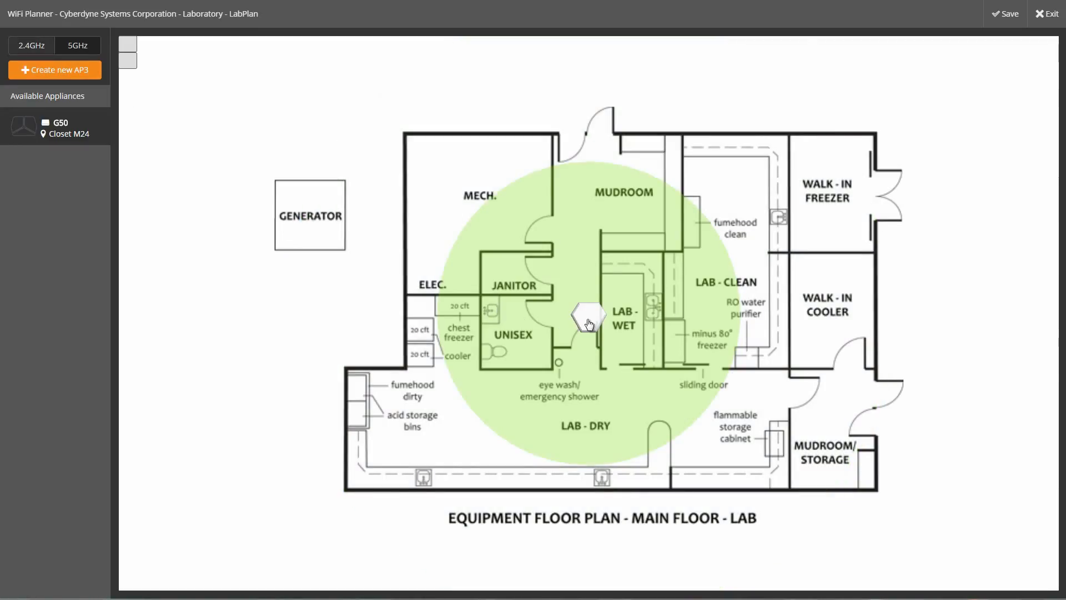
left_click_drag(589, 319, 500, 312)
left_click(610, 311)
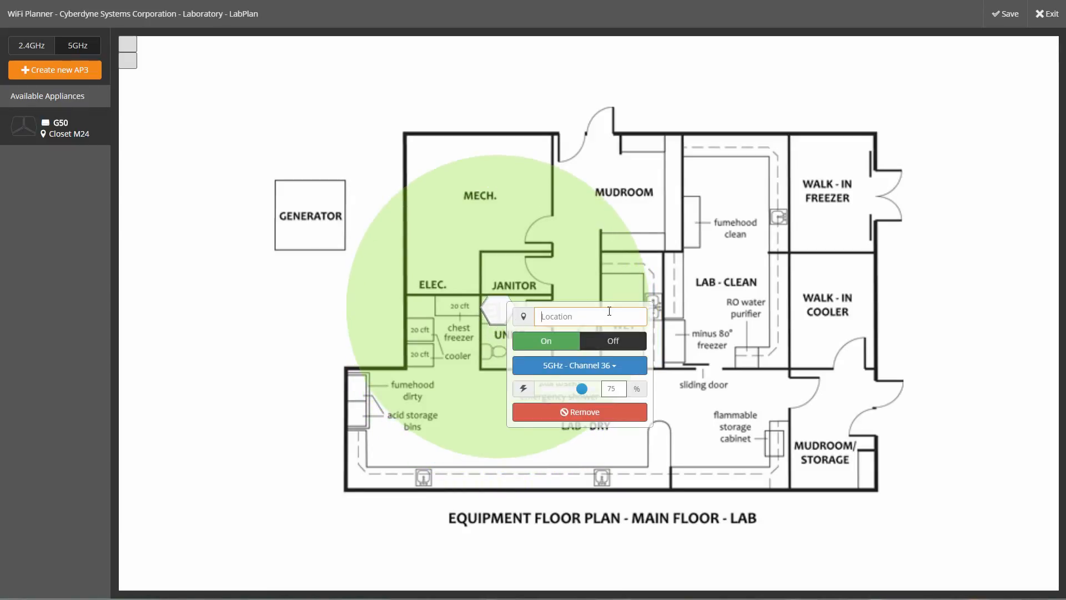
type("Bathroom")
left_click_drag(582, 388, 613, 384)
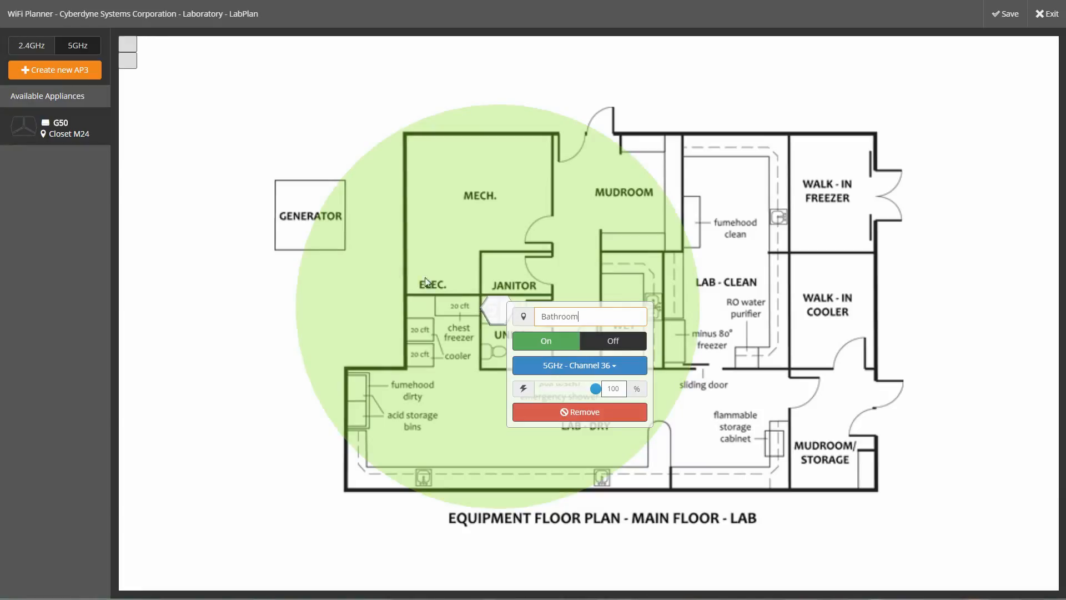
Step: Place a second AP3 in LAB - CLEAN on 5GHz channel 42 at maximum power
left_click(65, 71)
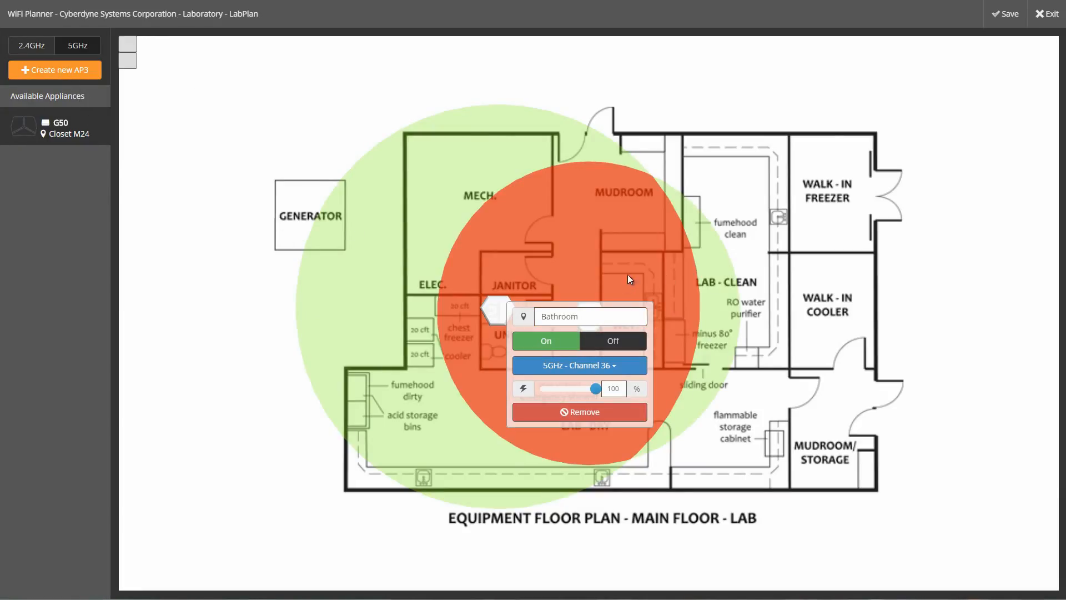
left_click(592, 300)
left_click_drag(590, 316, 762, 308)
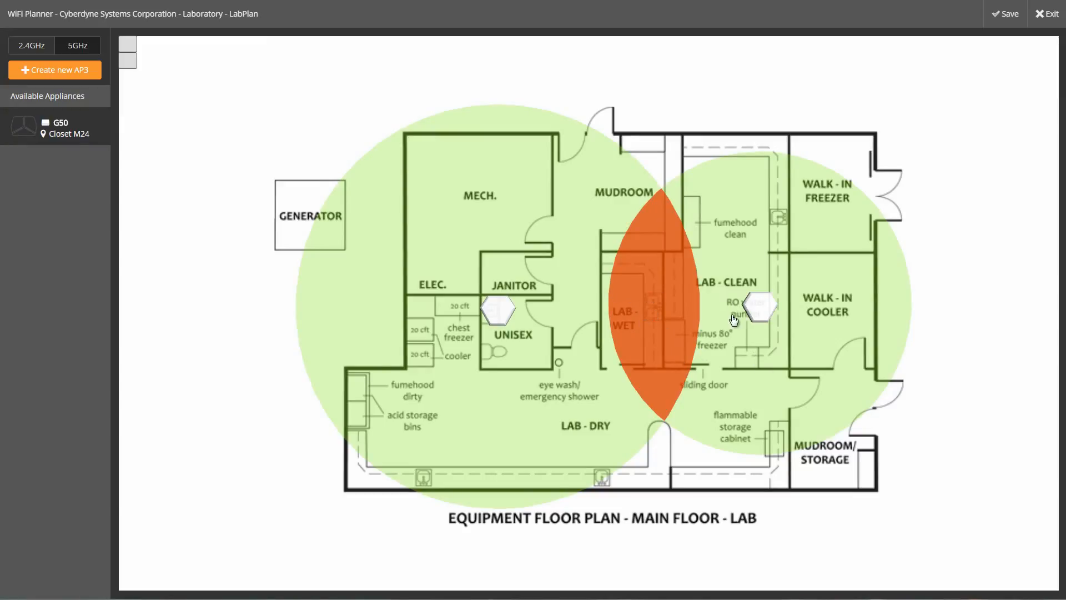
left_click(763, 322)
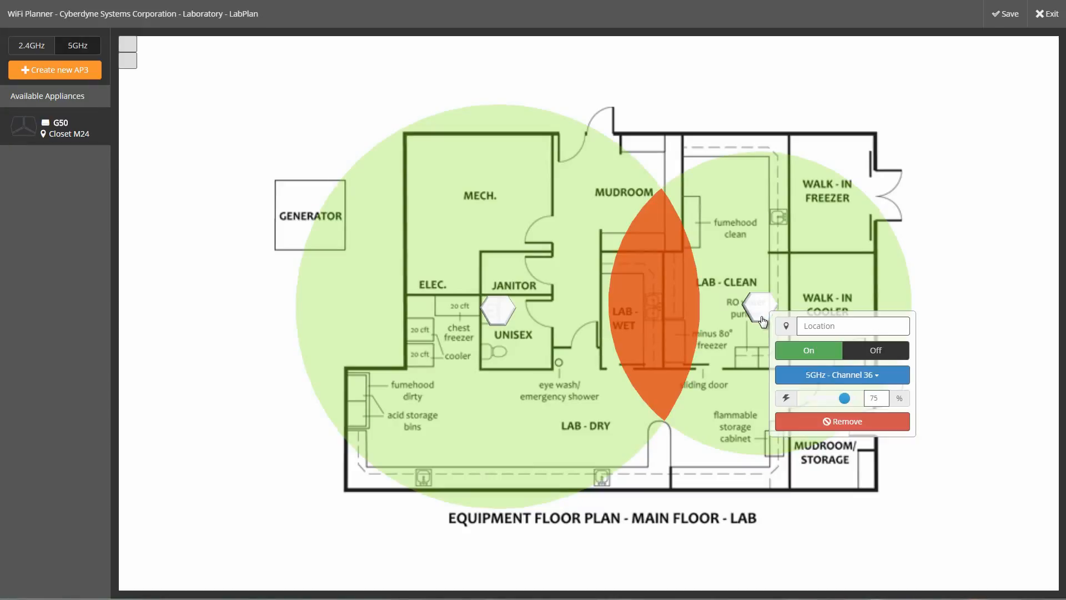
left_click(839, 376)
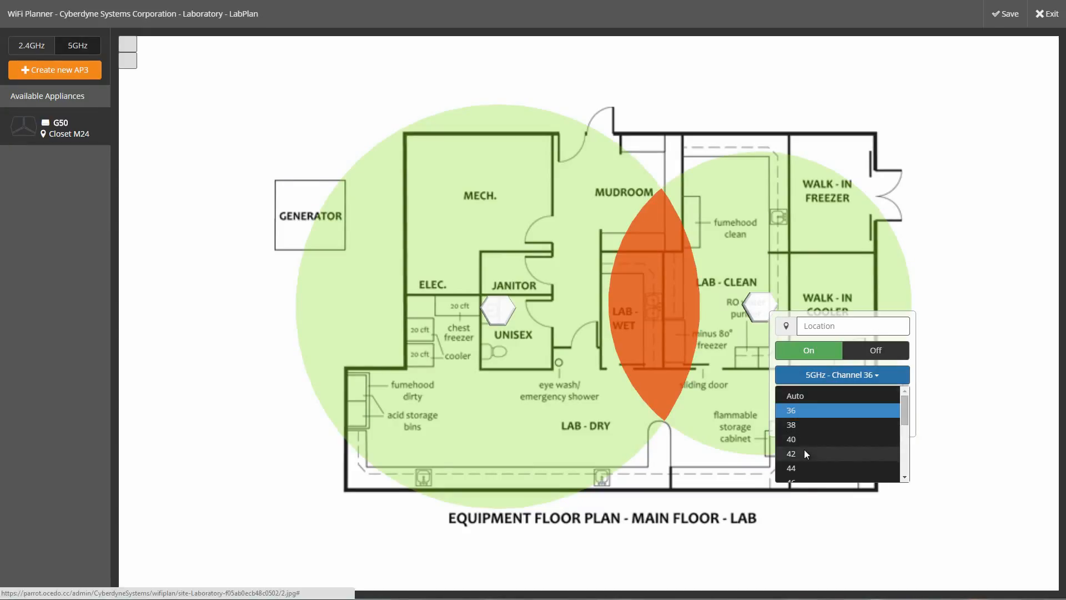
left_click(805, 452)
left_click_drag(848, 404, 894, 403)
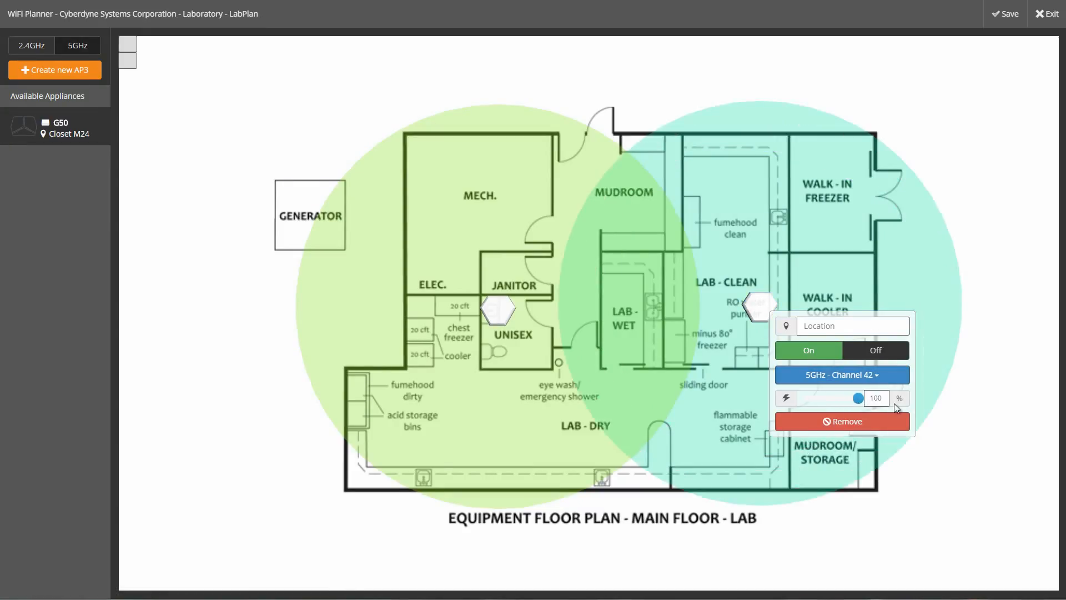
left_click(759, 297)
mouse_move(759, 297)
left_mouse_down()
mouse_move(735, 311)
mouse_move(747, 315)
left_mouse_up()
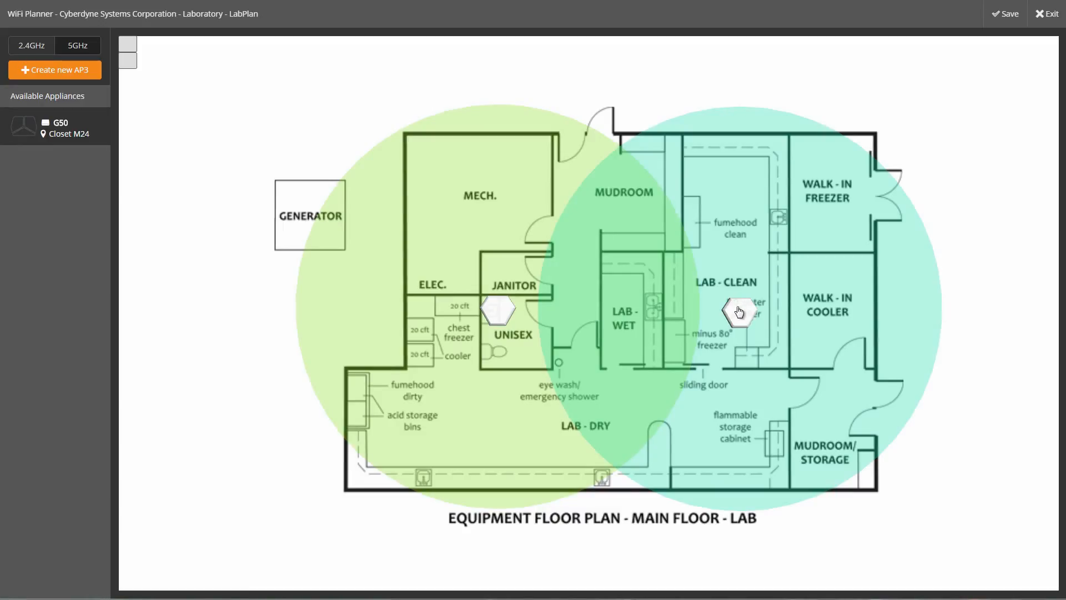
Step: Set the second AP's location name to Lab-Clean
left_click(738, 309)
left_click(819, 318)
type("Lab-Cela")
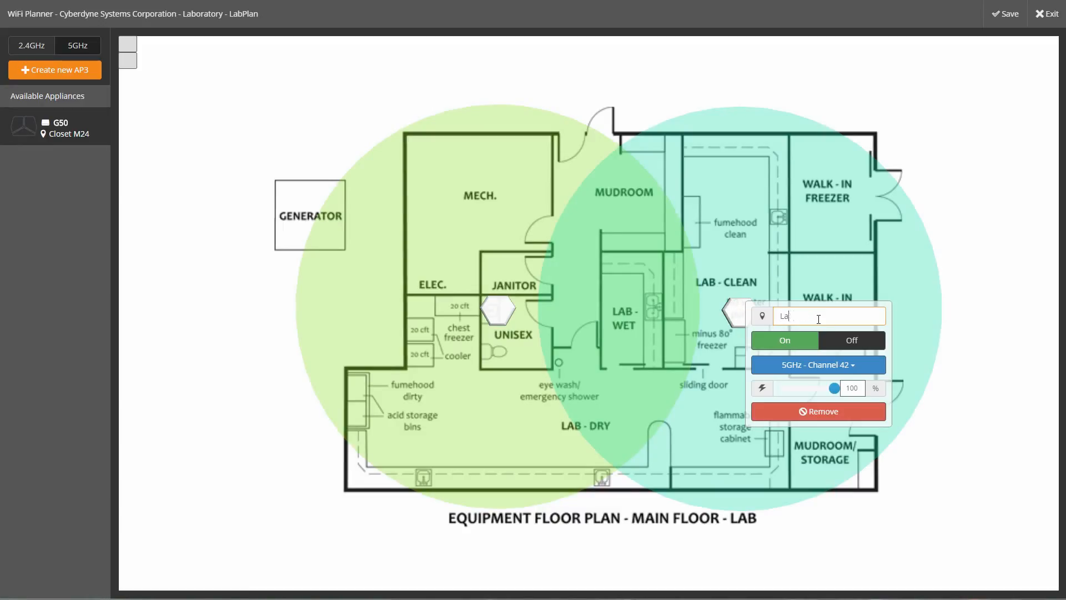
key("BackSpace")
key("BackSpace")
key("BackSpace")
type("lean")
key("Return")
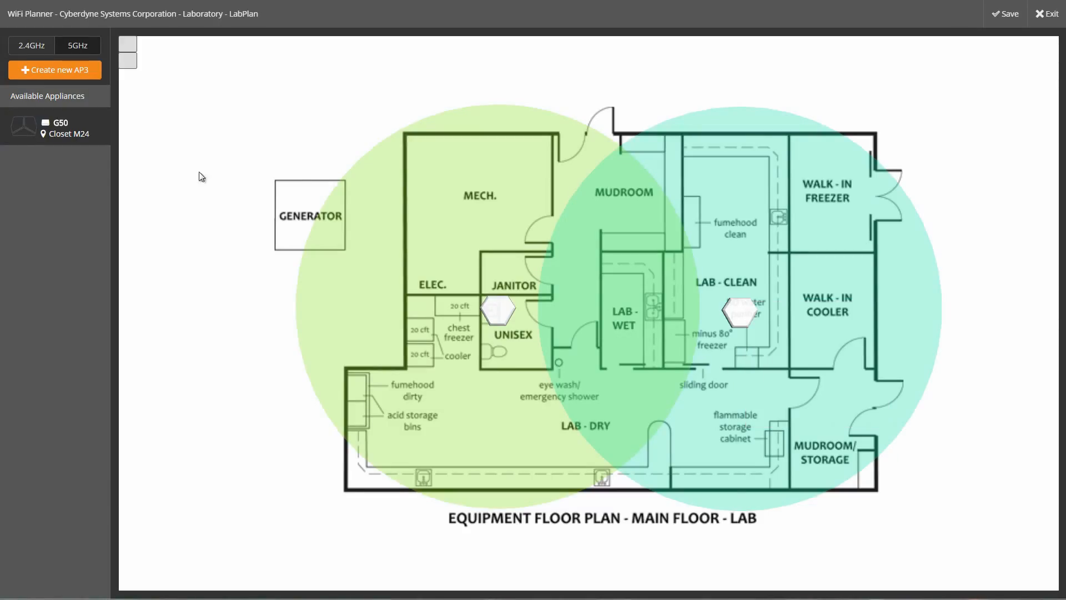
Step: Put the Lab-Clean AP on 2.4GHz channel 10 and save the access point layout
left_click(37, 52)
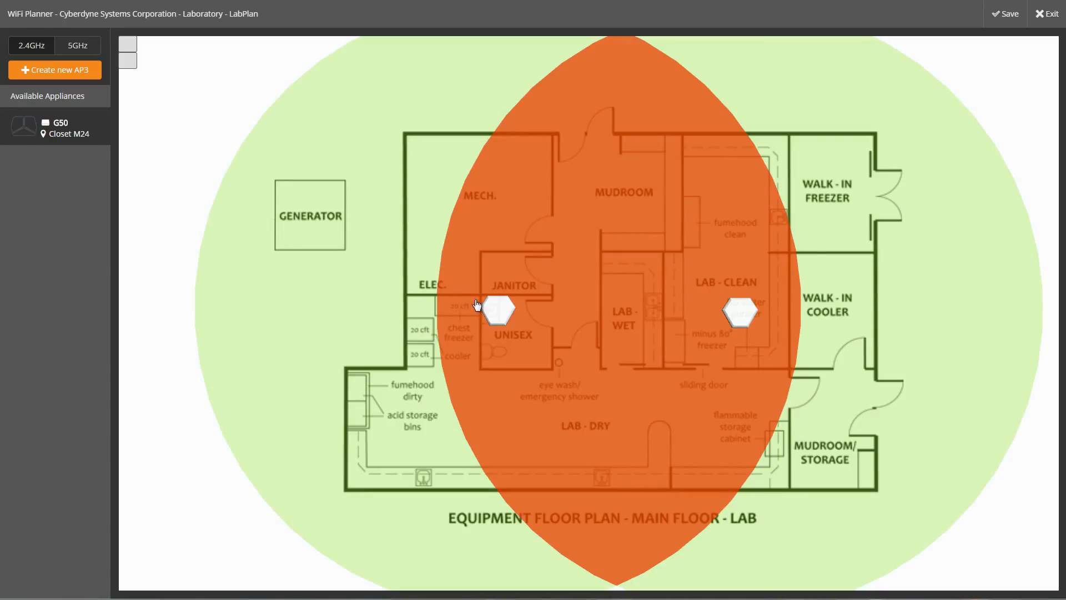
left_click(733, 315)
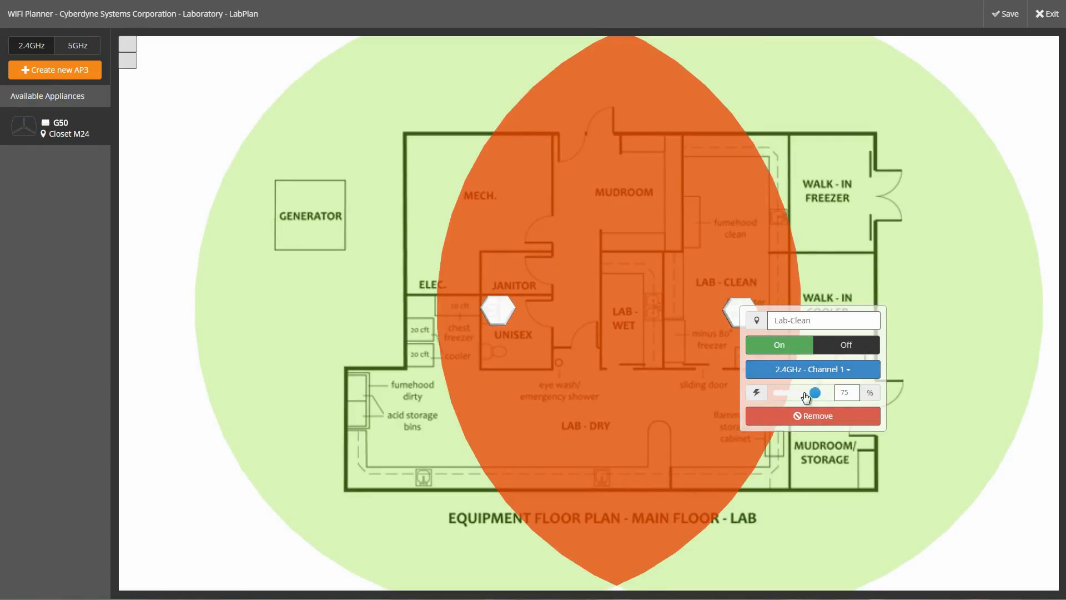
left_click(811, 369)
scroll(773, 452, "down", 2)
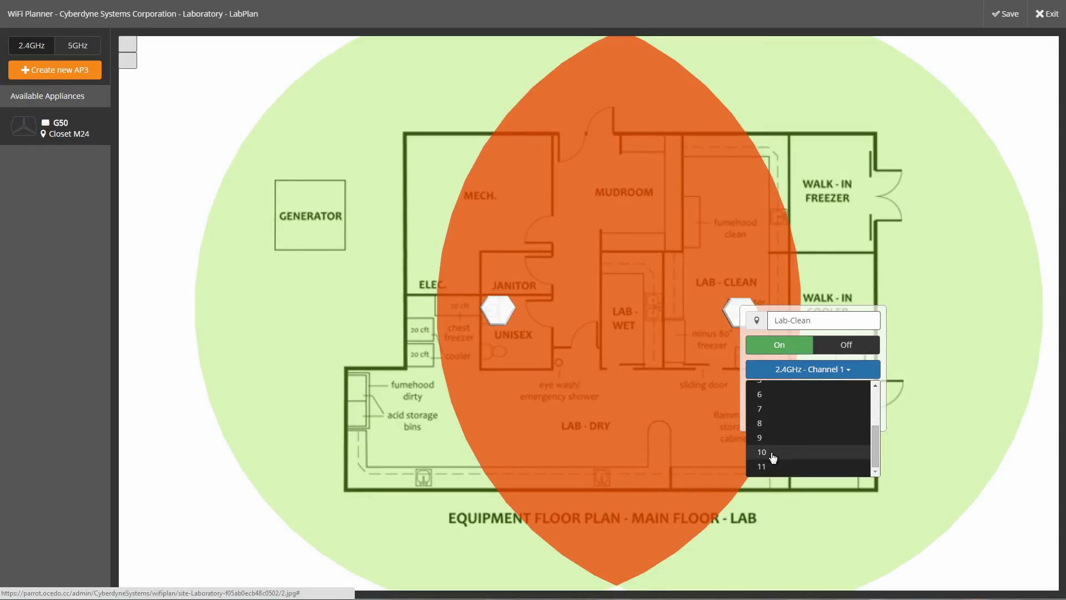
left_click(772, 452)
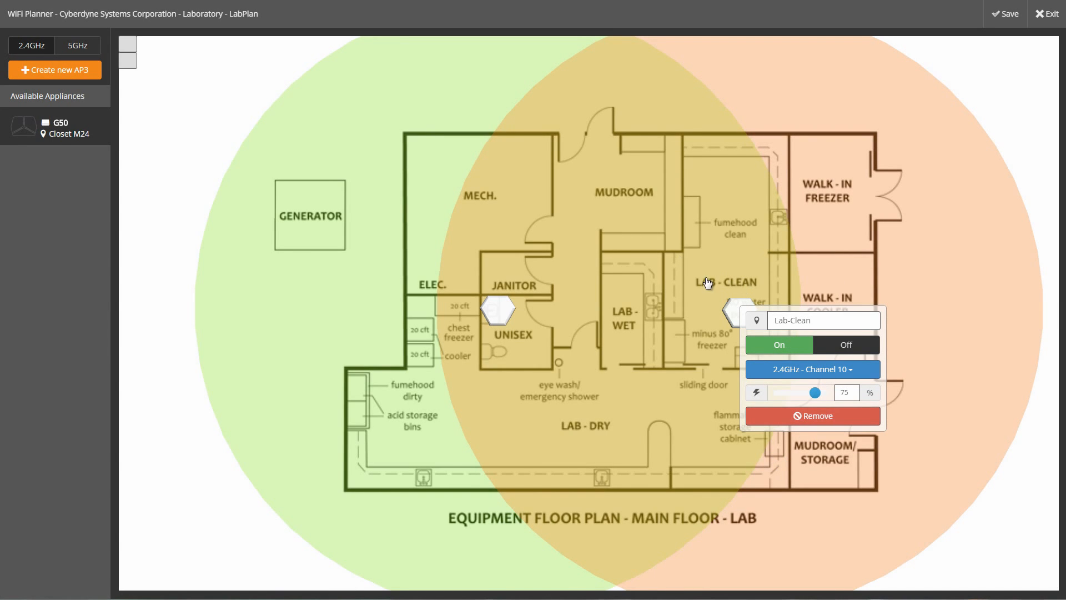
left_click(77, 47)
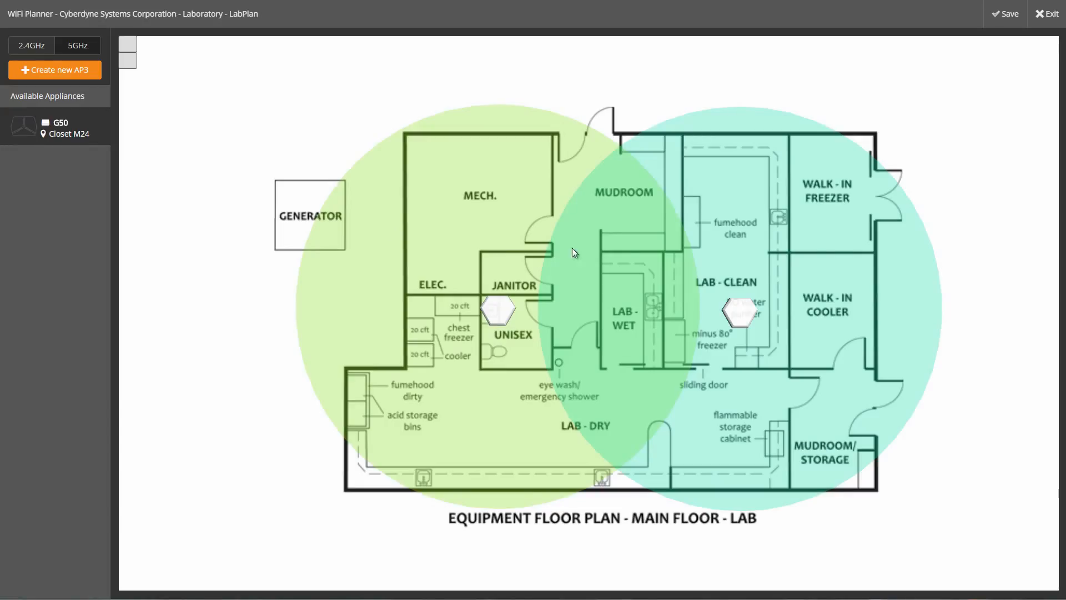
left_click(1007, 15)
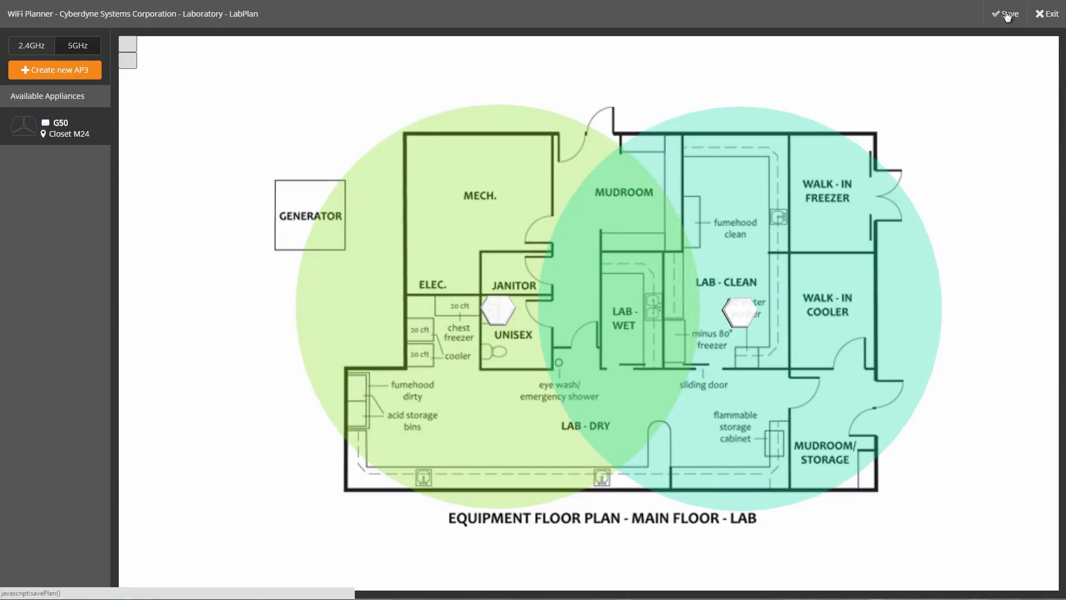
Step: Leave the planner and open Appliances > Access Points, listing the Bathroom and Lab-Clean shadow AP3s
left_click(1043, 12)
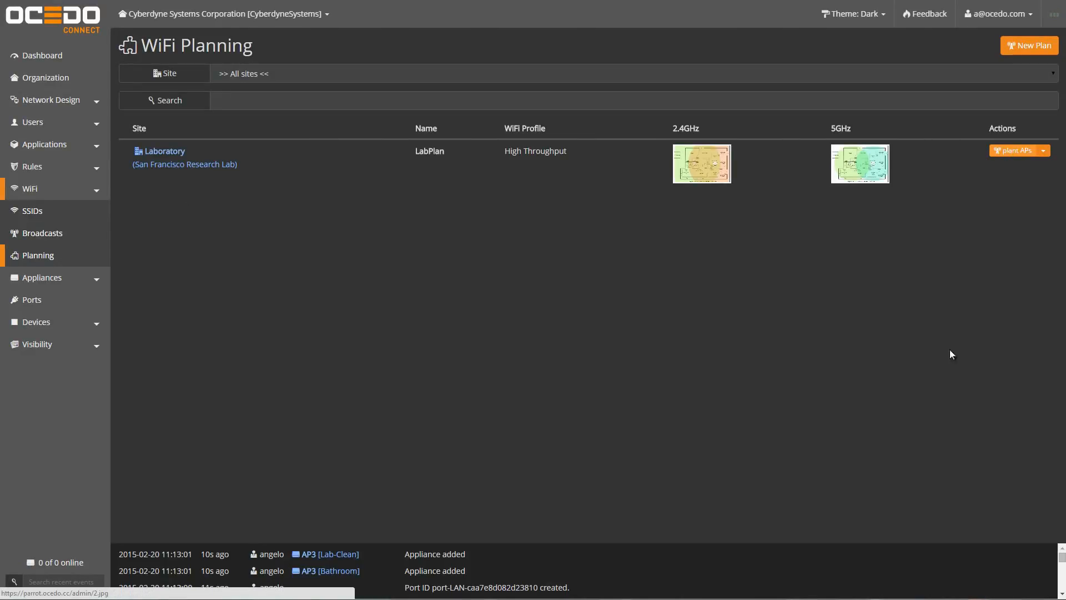
left_click(35, 277)
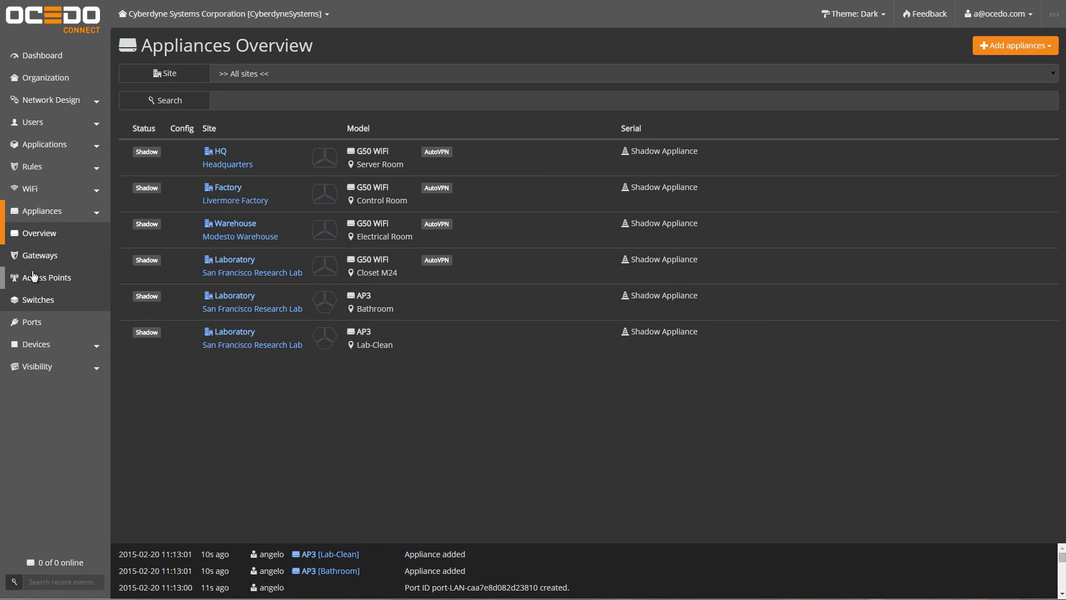
left_click(36, 275)
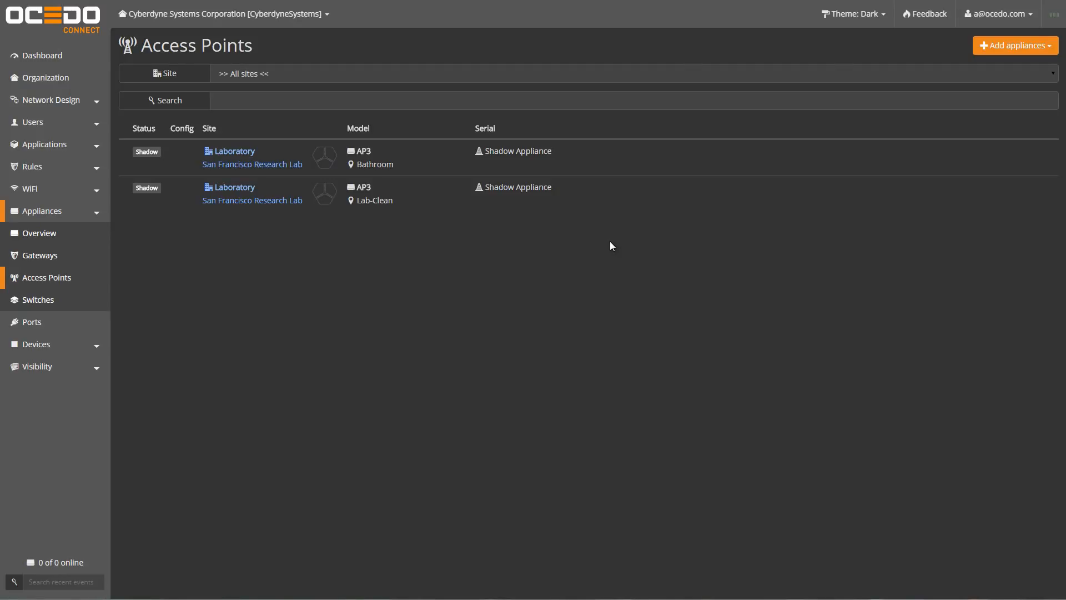
Step: Create a shadow AP3 Access Point appliance deployed into the Factory site
left_click(1010, 48)
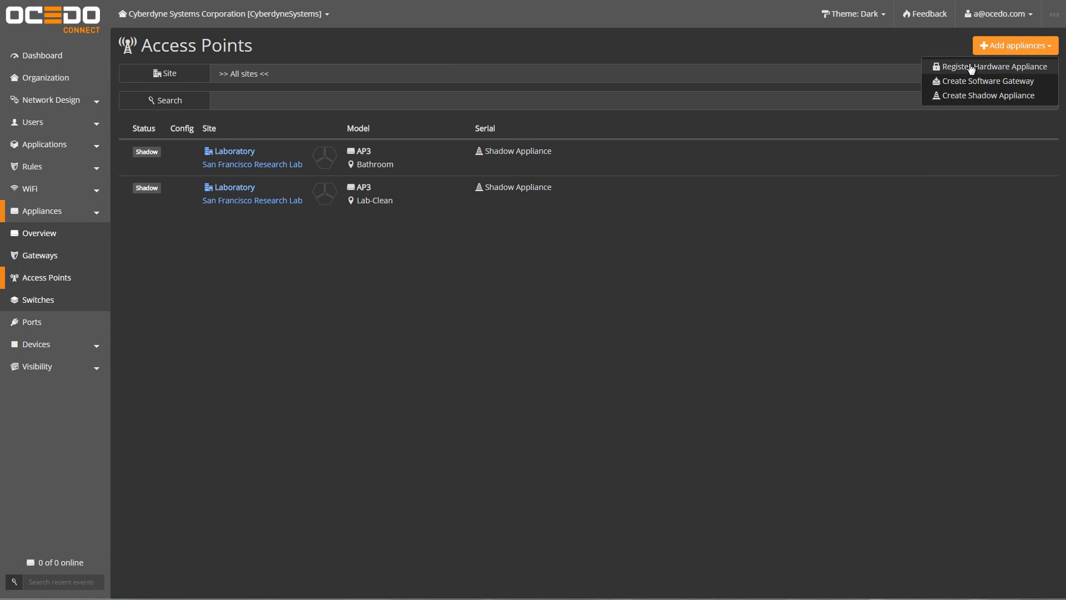
left_click(988, 95)
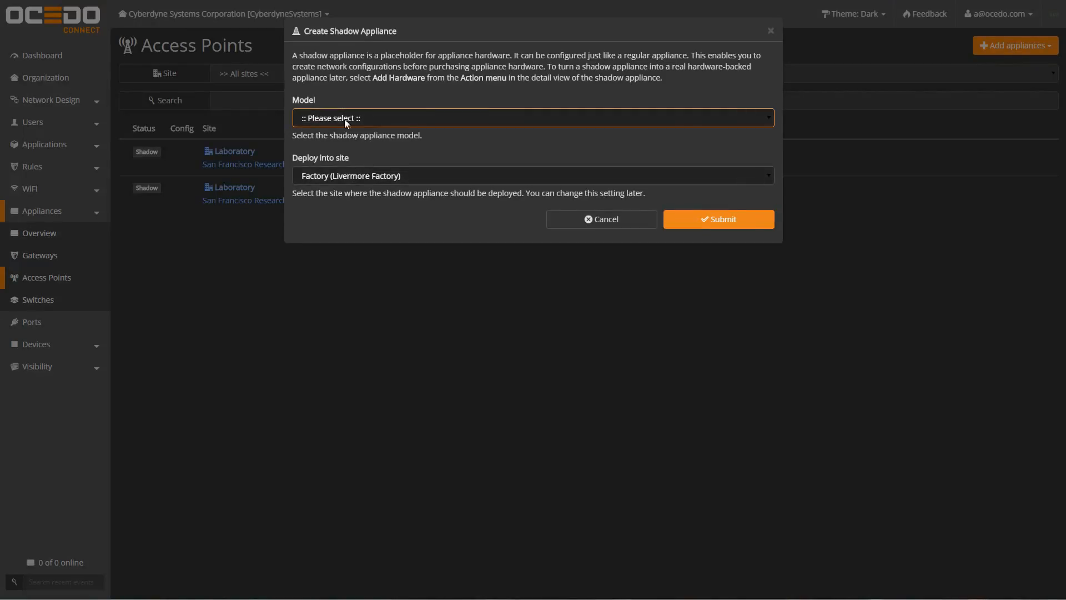
left_click(344, 121)
left_click(315, 145)
left_click(389, 180)
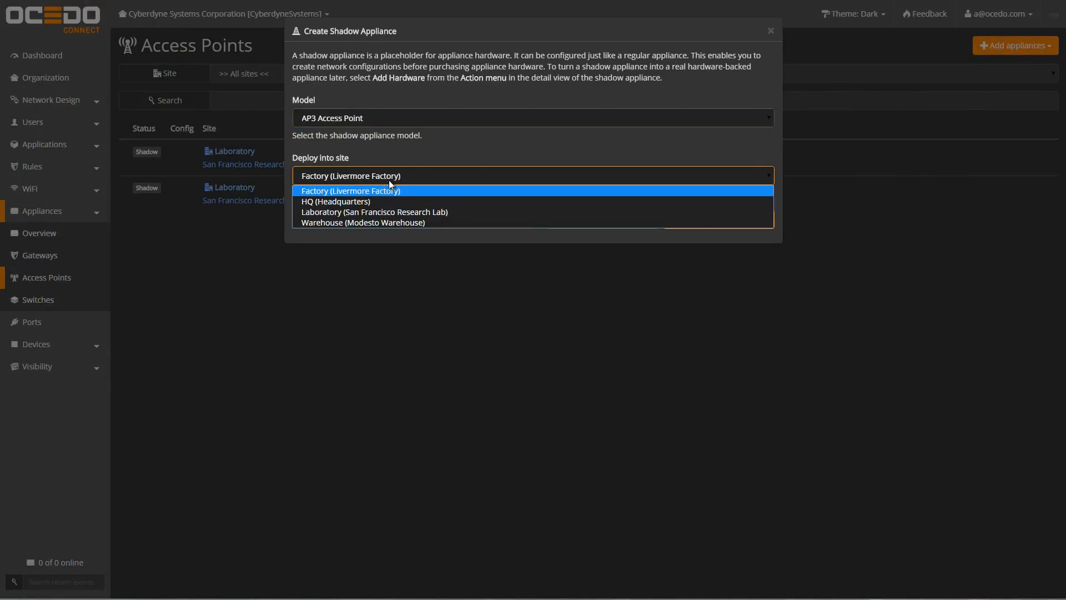
left_click(362, 191)
left_click(690, 219)
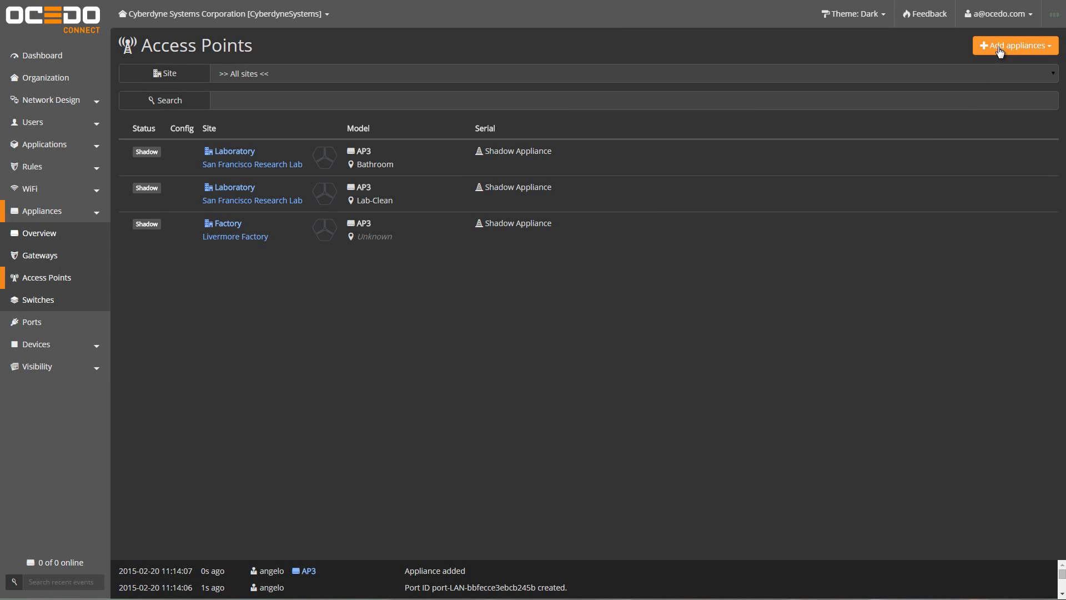
Step: Create a second shadow AP3 Access Point, also at Factory
left_click(1000, 50)
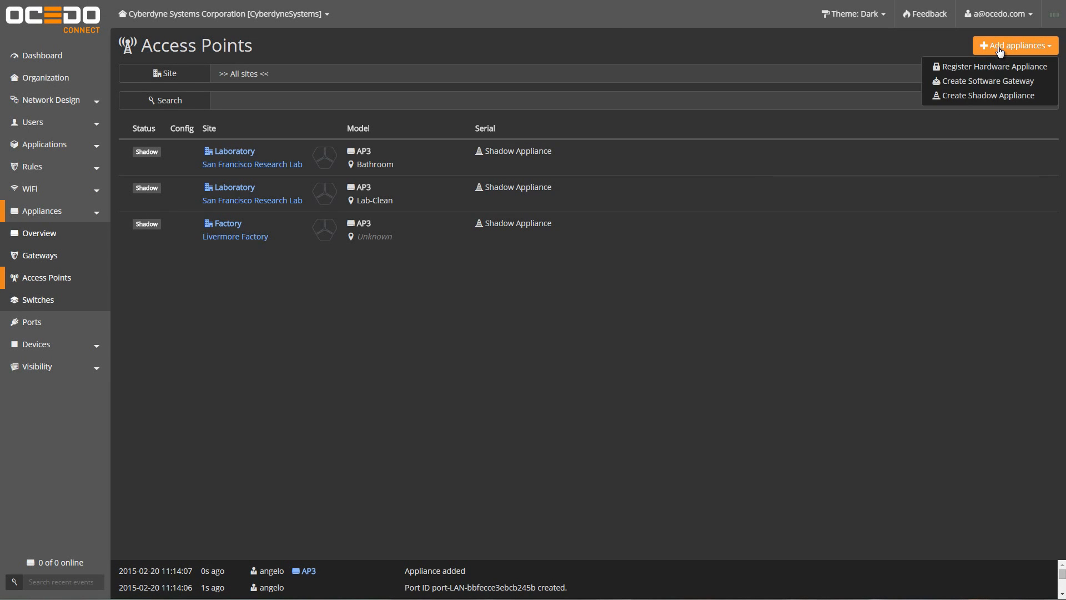
left_click(976, 95)
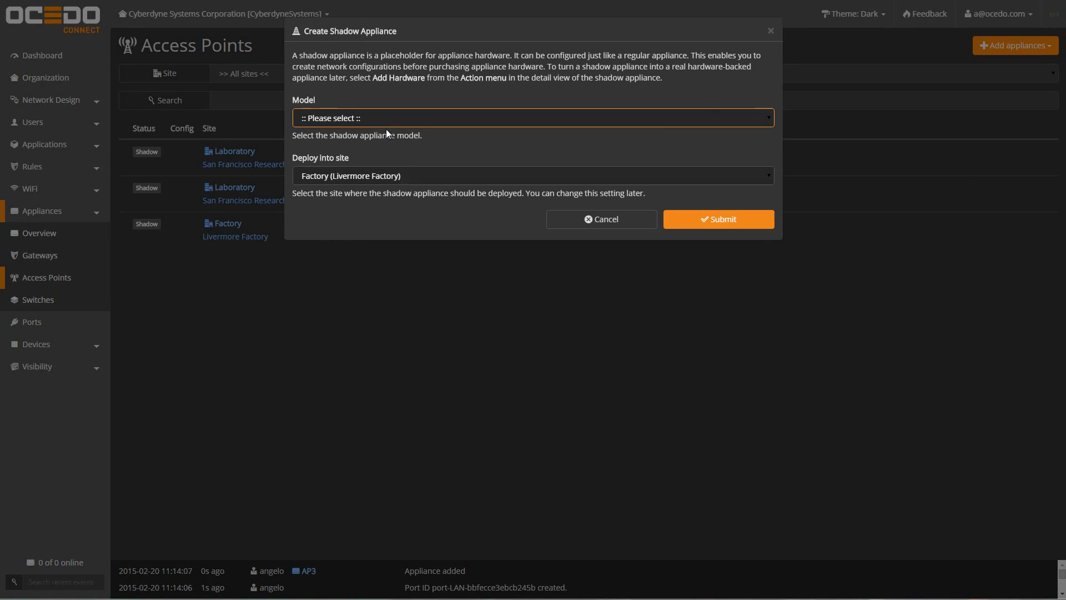
left_click(372, 117)
left_click(331, 144)
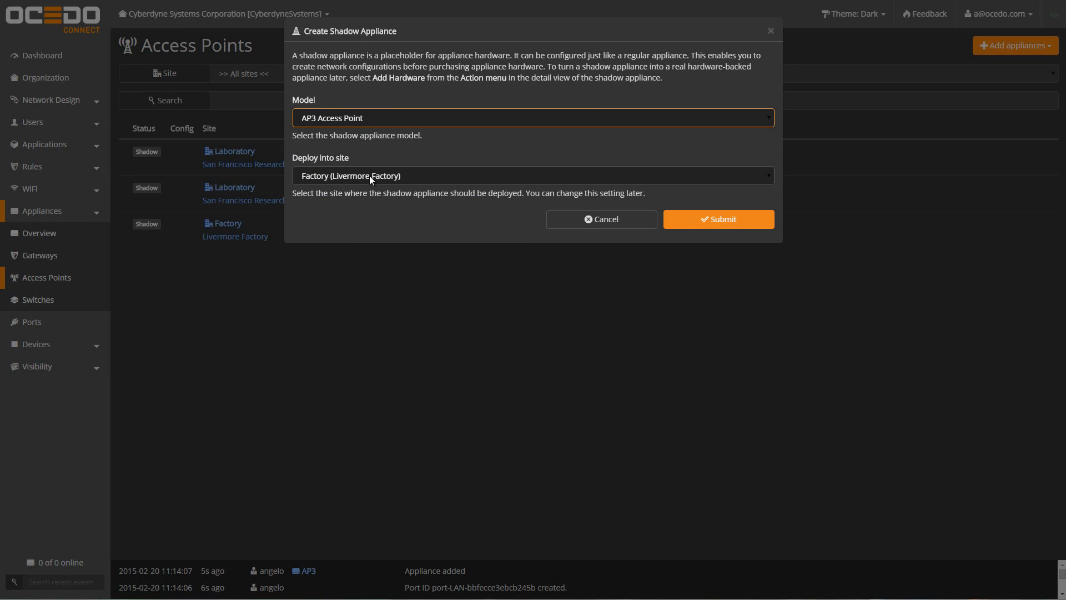
left_click(669, 220)
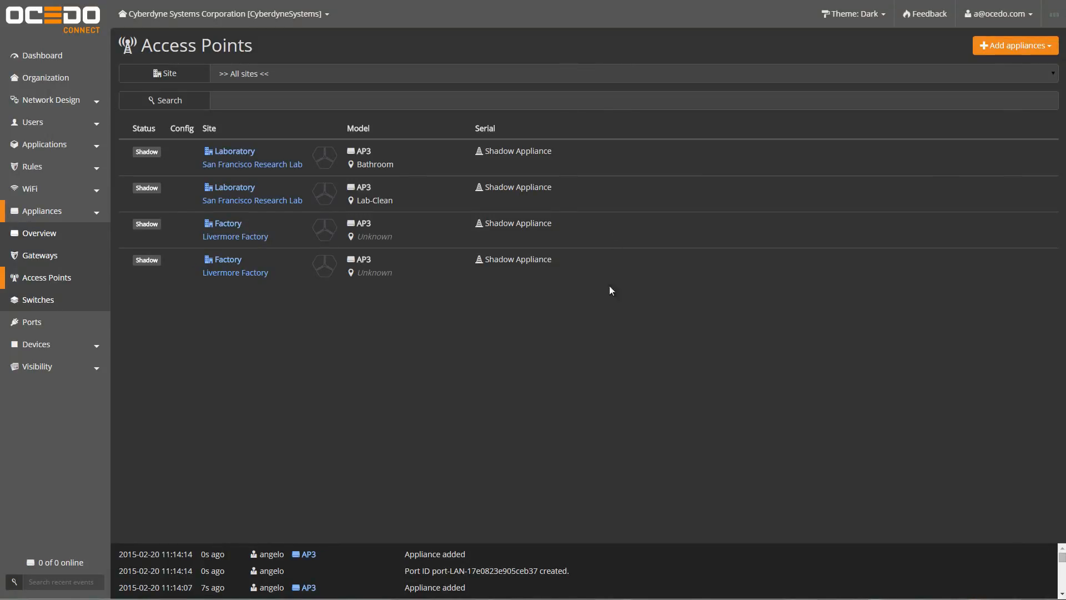
Step: Set the first Factory AP3's radios to 2.4GHz channel 1 and 5GHz channel 40
left_click(431, 245)
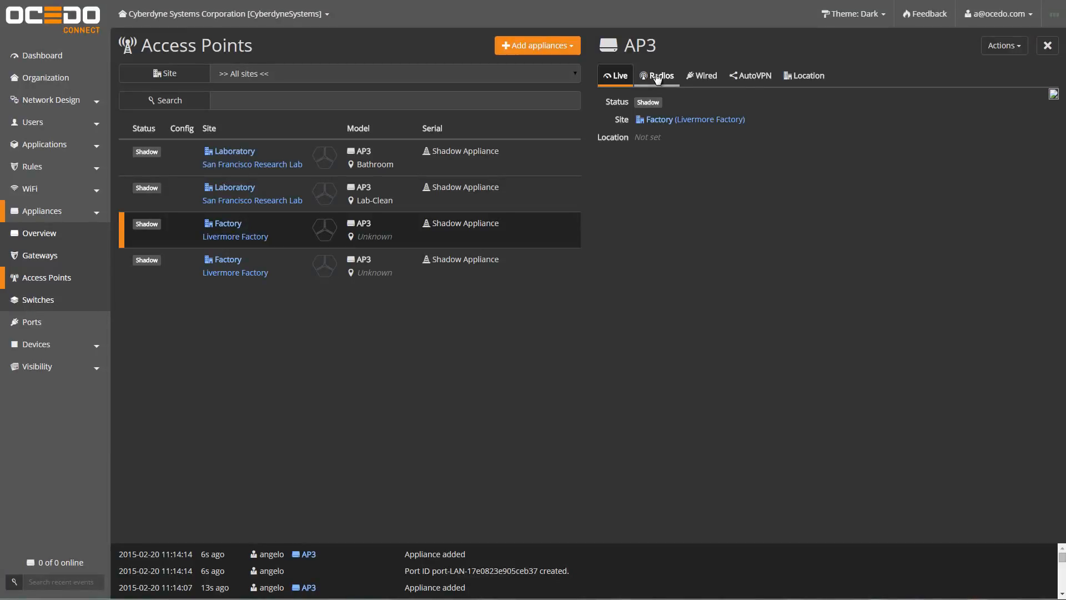
left_click(644, 78)
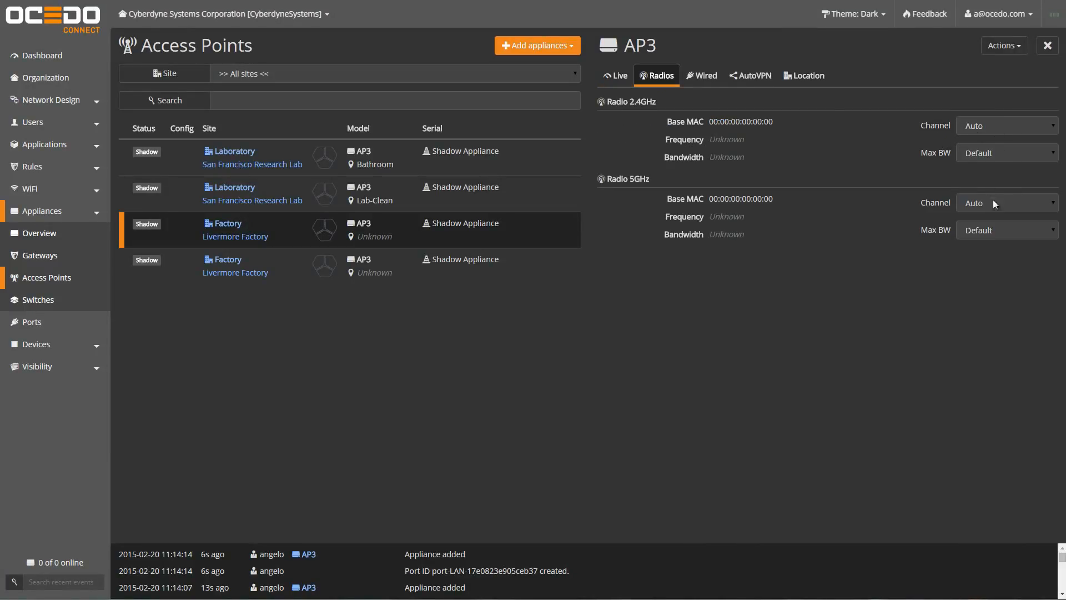
left_click(975, 128)
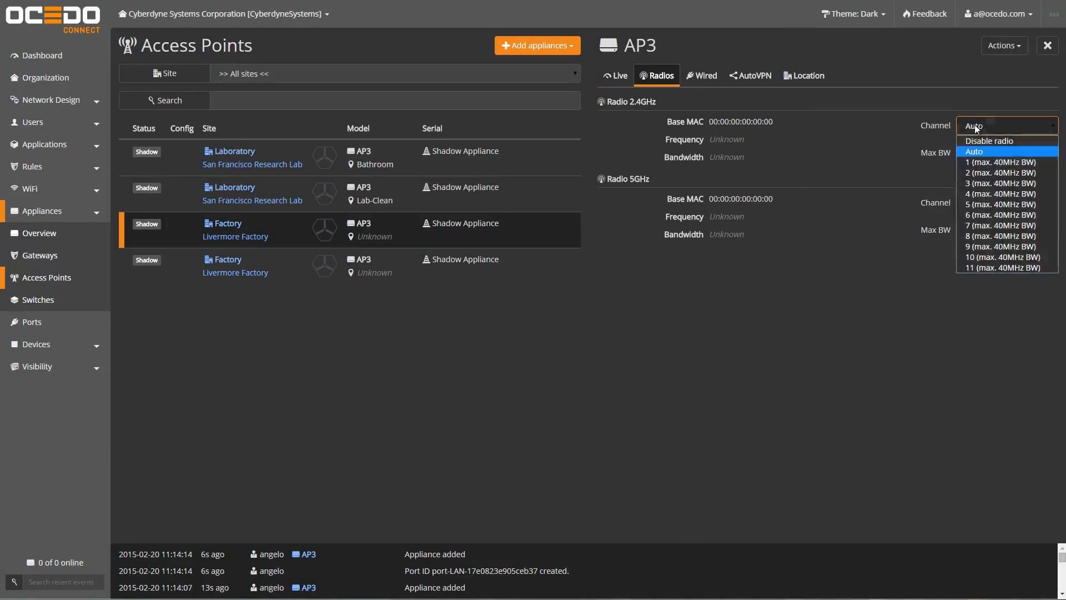
left_click(991, 158)
left_click(974, 230)
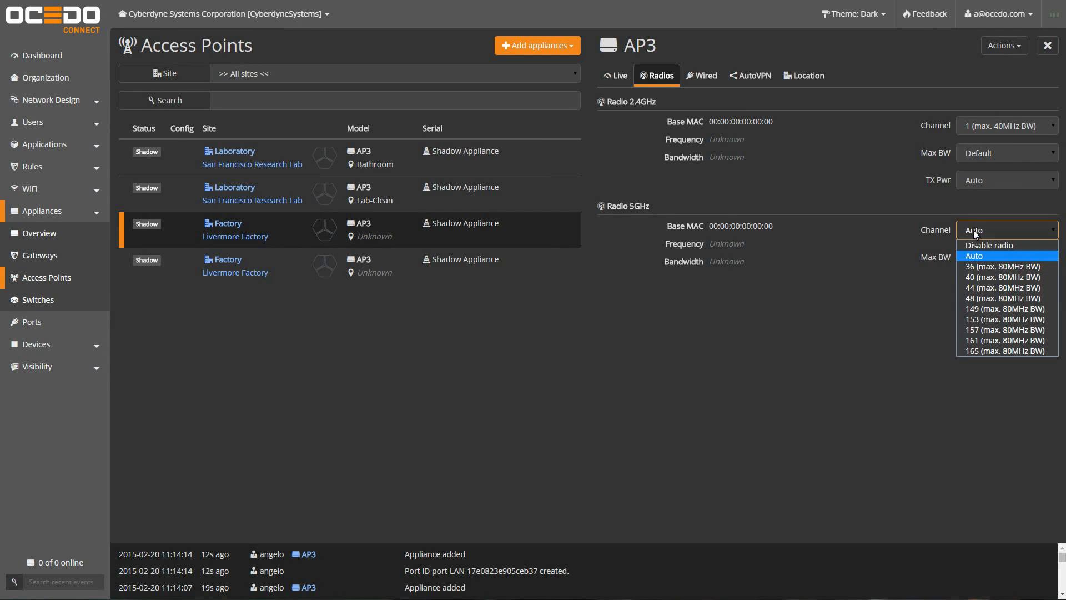
left_click(994, 276)
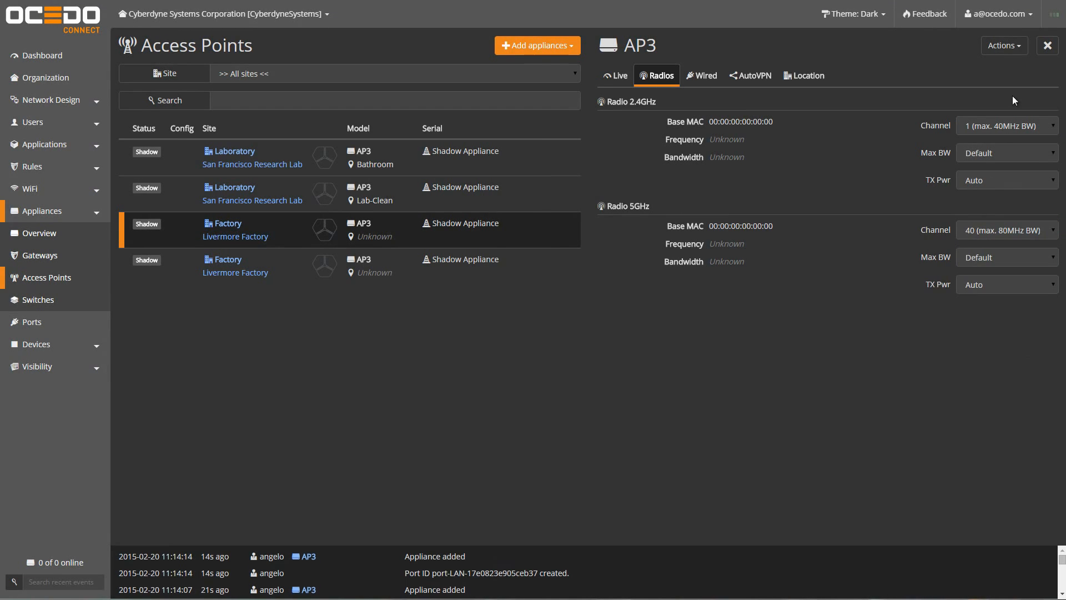
Step: Set the second Factory AP3's radios to 2.4GHz channel 7 and 5GHz channel 48
left_click(297, 276)
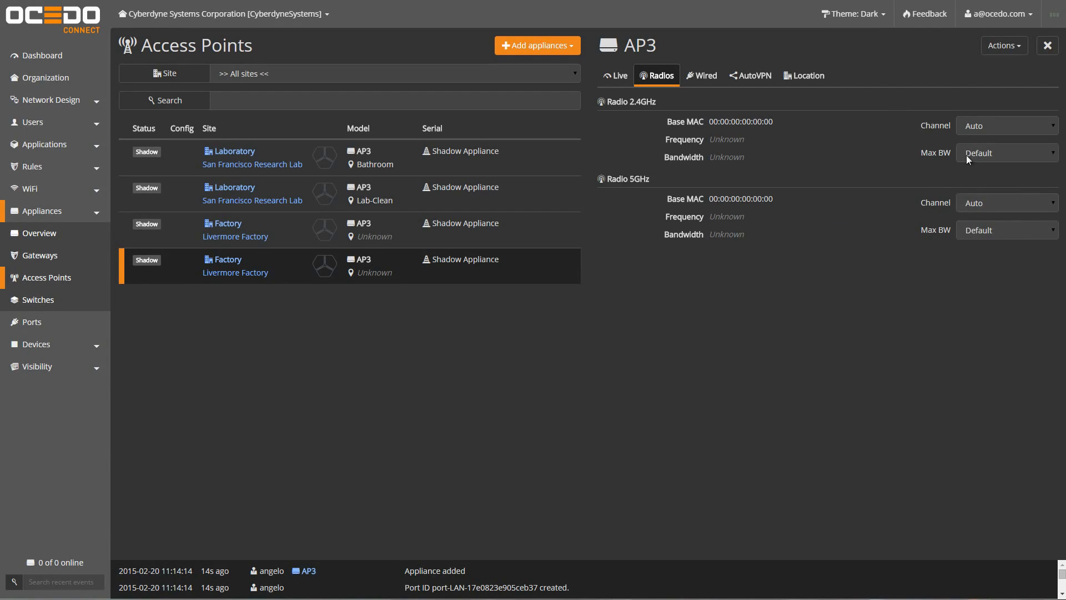
left_click(991, 123)
left_click(983, 225)
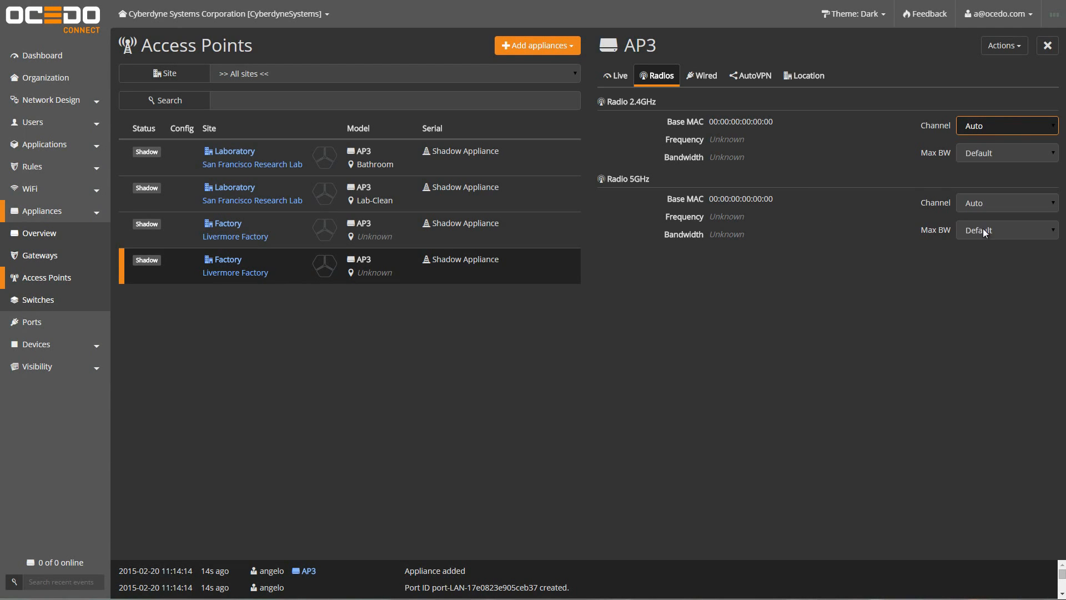
left_click(981, 228)
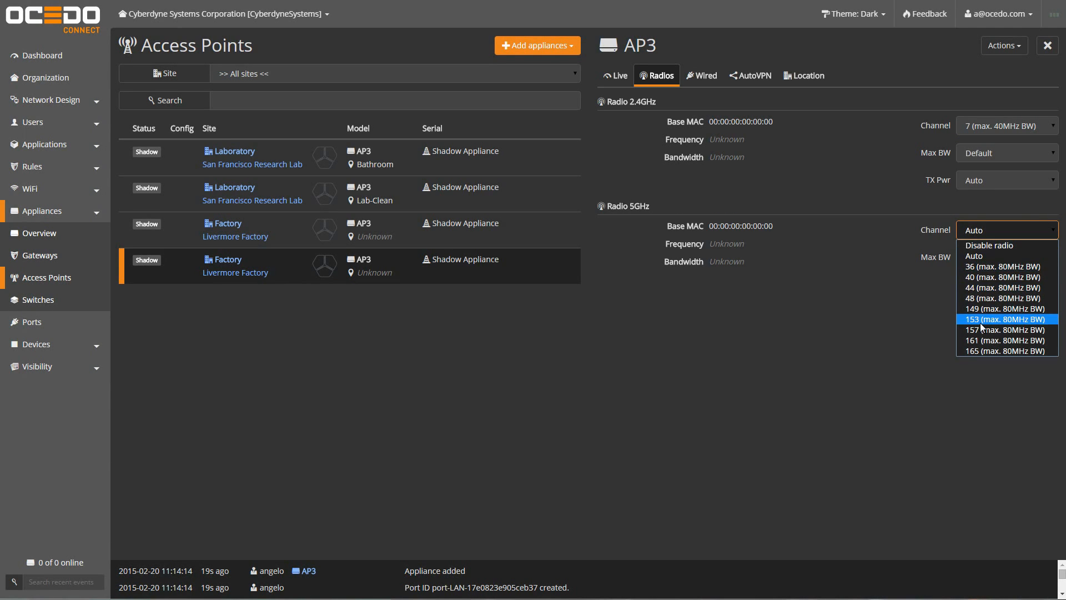
left_click(975, 299)
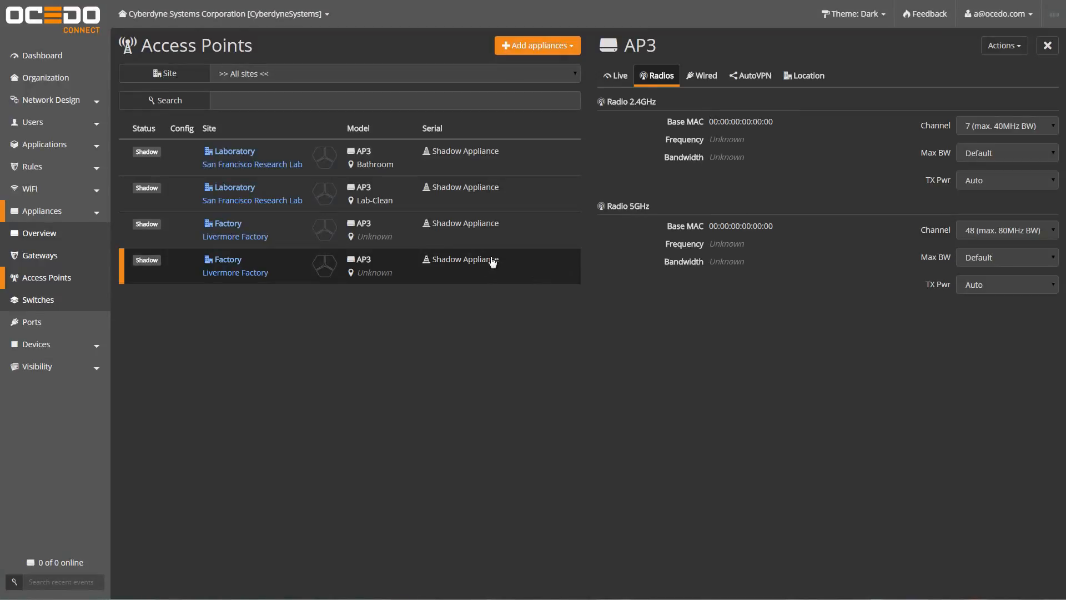
Step: Set the first Factory AP3's location to East
left_click(410, 234)
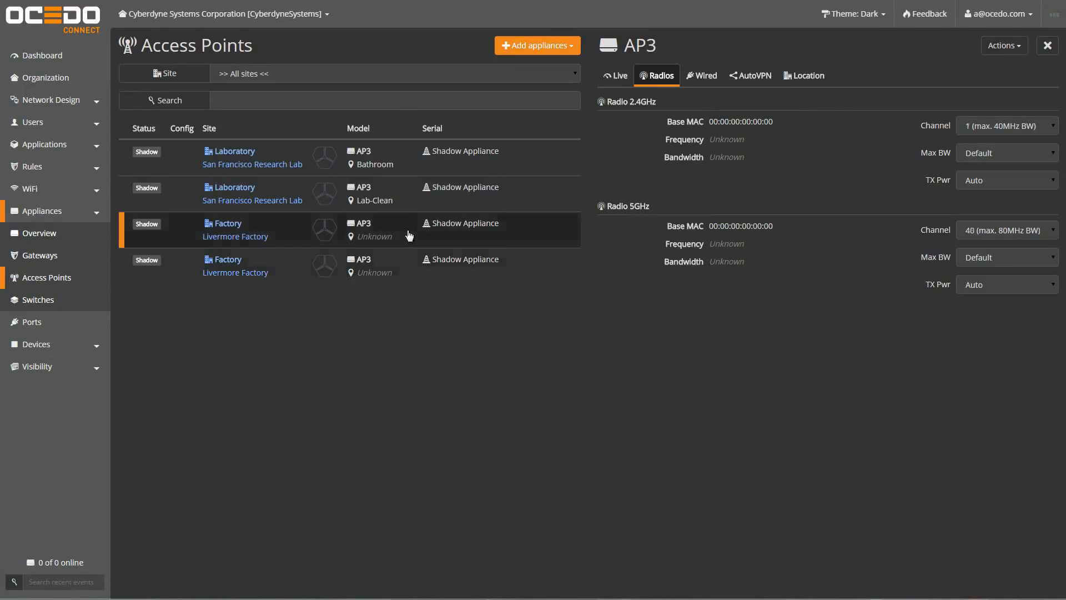
left_click(804, 76)
left_click(651, 233)
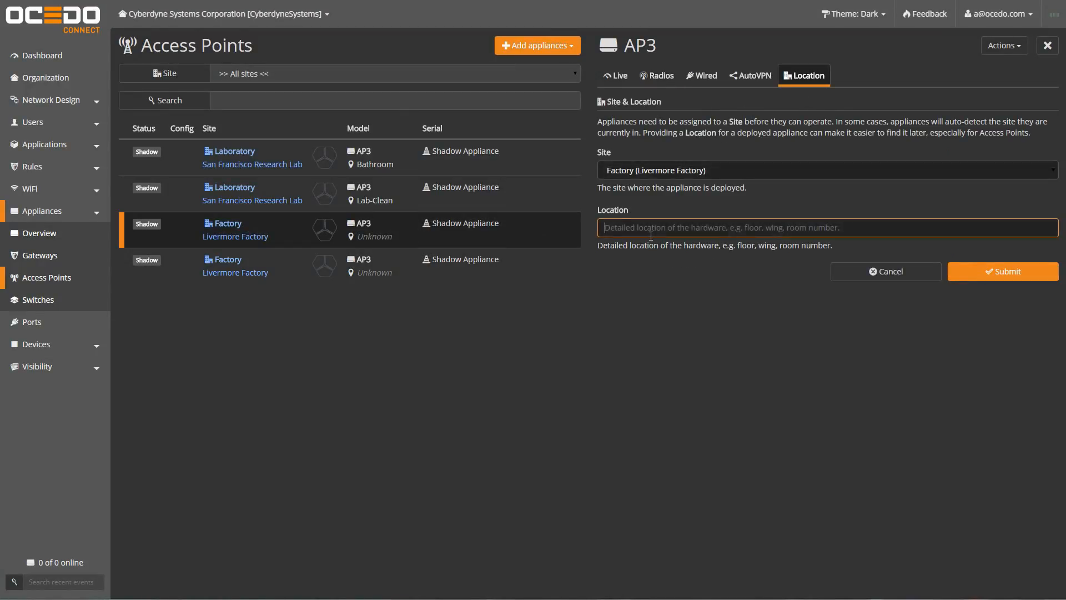
type("East")
left_click(972, 271)
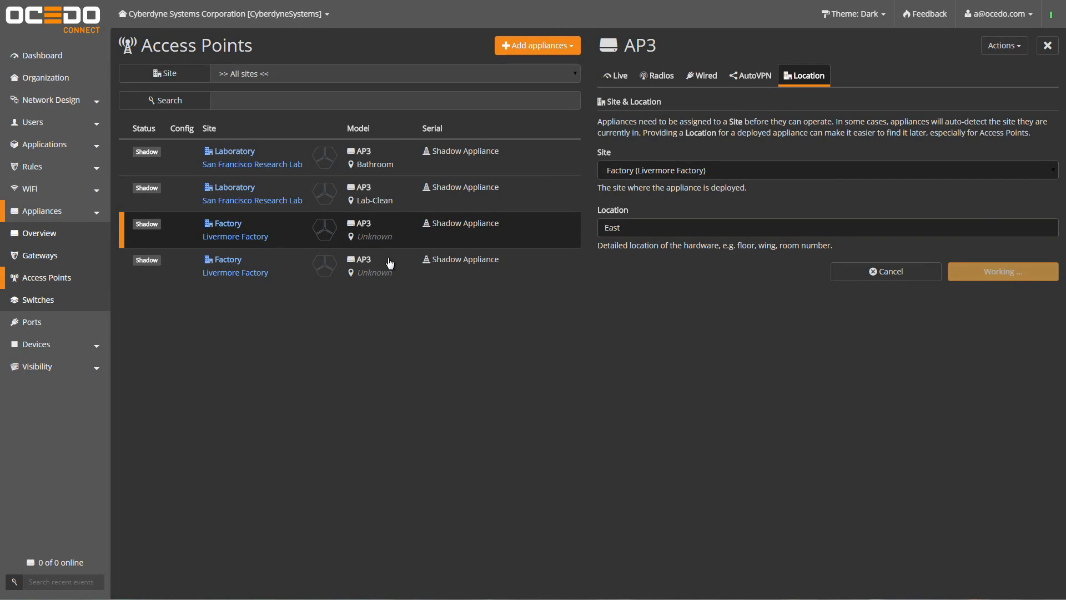
Step: Set the second Factory AP3's location to West
left_click(397, 269)
left_click(615, 227)
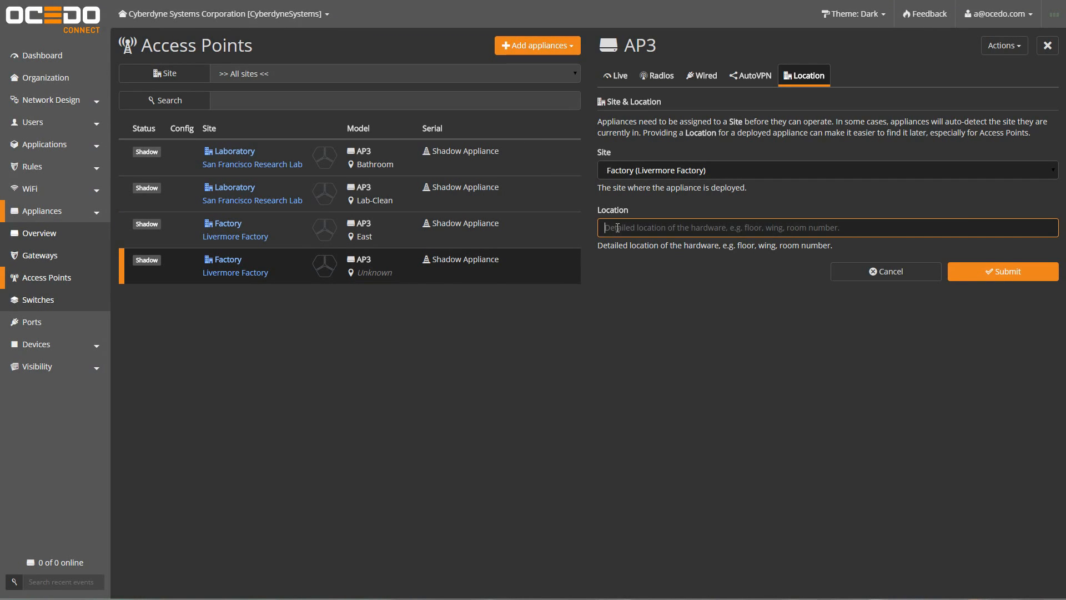
type("West")
left_click(1001, 263)
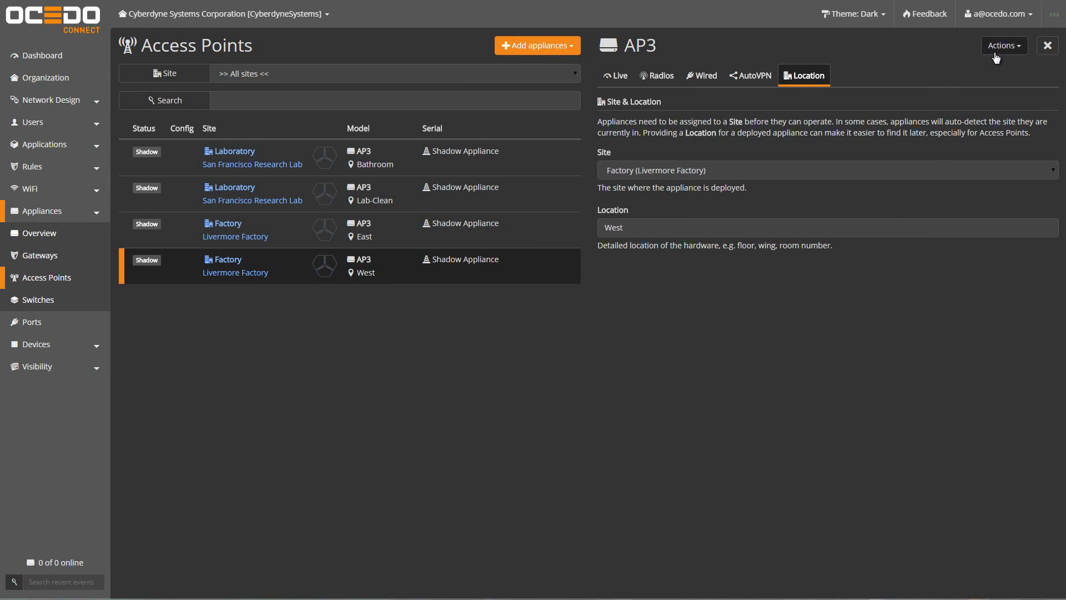
Step: Create a shadow AP3 Access Point deployed into Warehouse (Modesto Warehouse)
left_click(533, 45)
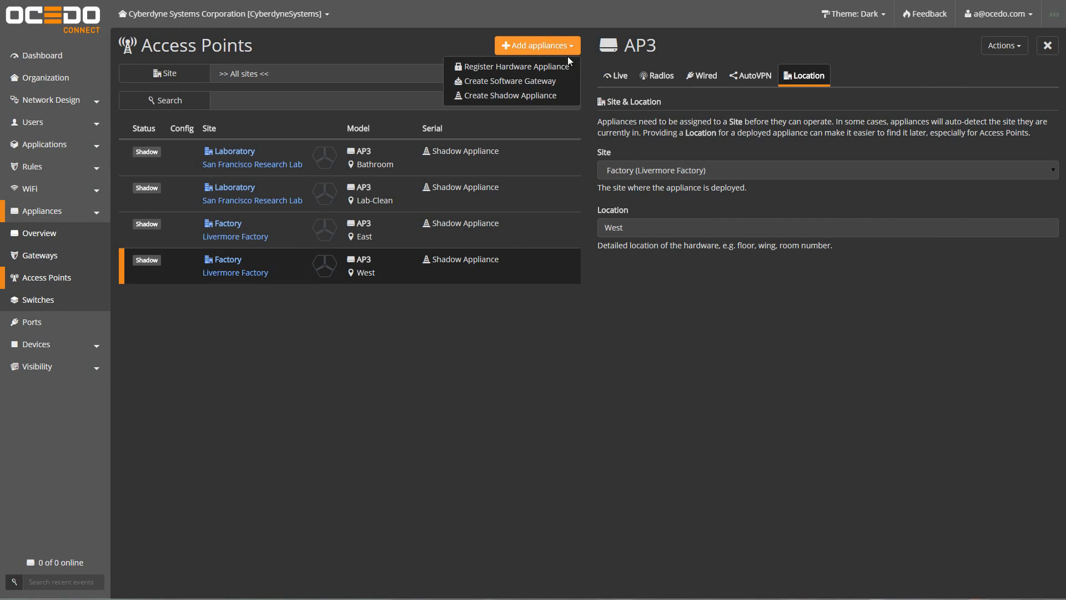
left_click(549, 99)
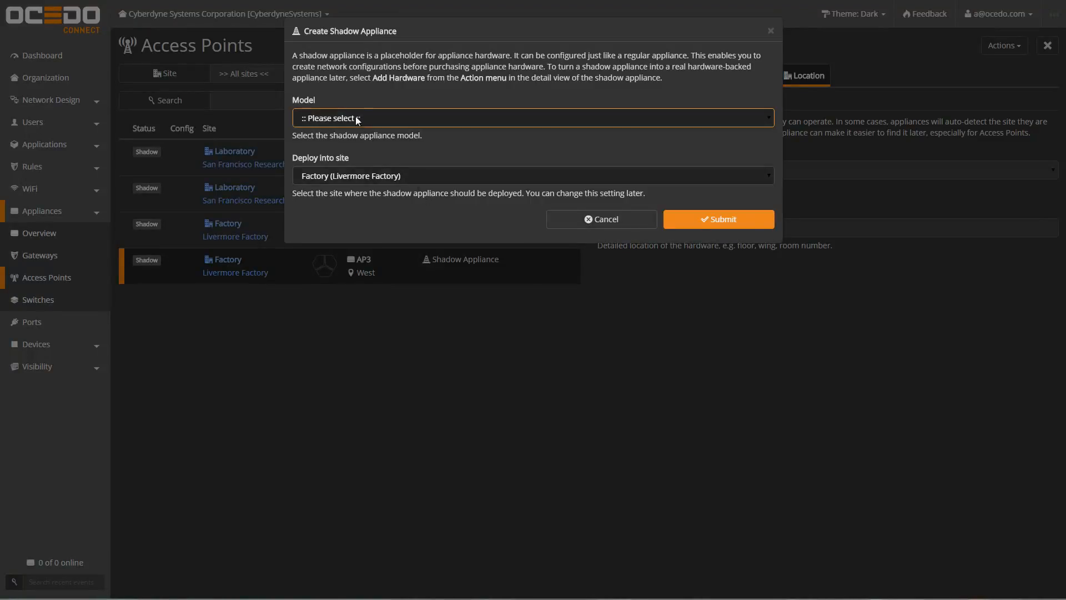
left_click(356, 119)
left_click(344, 144)
left_click(411, 176)
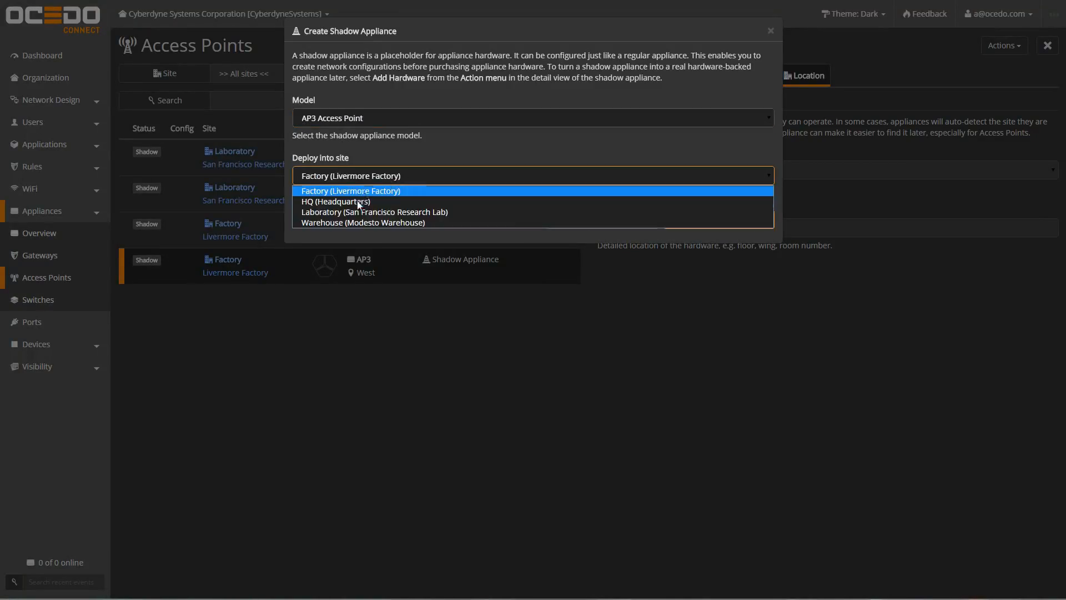
left_click(358, 219)
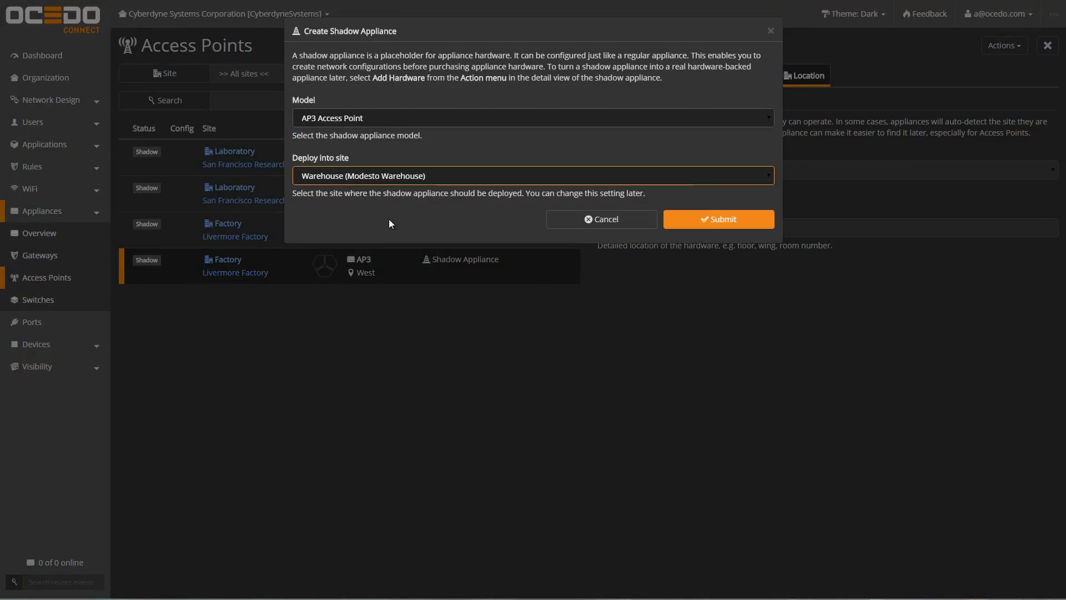
left_click(717, 219)
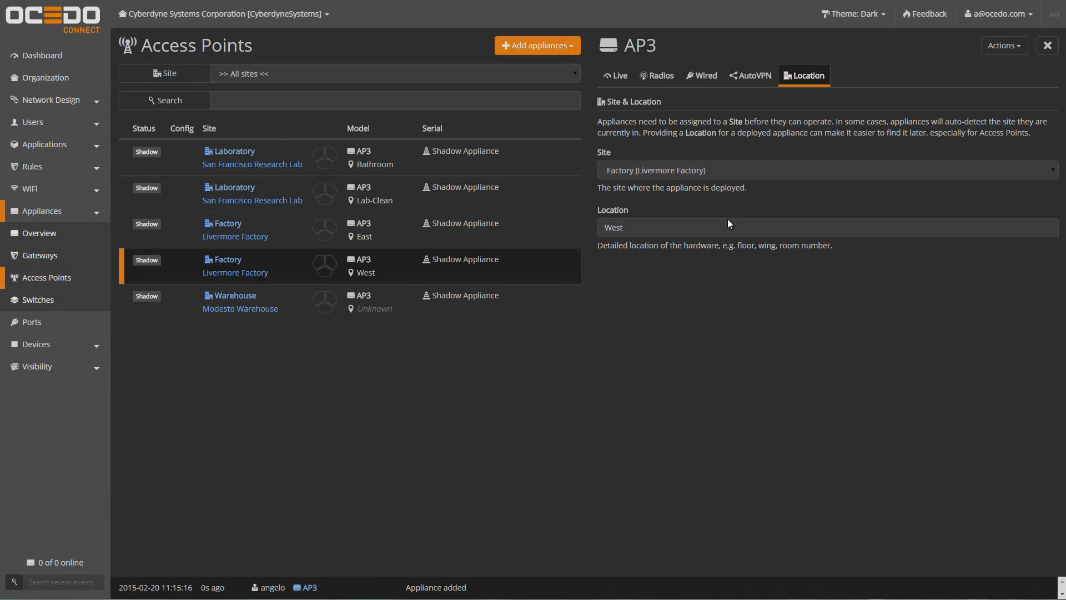
Step: Set the new Warehouse AP3's location to Central Room
left_click(292, 306)
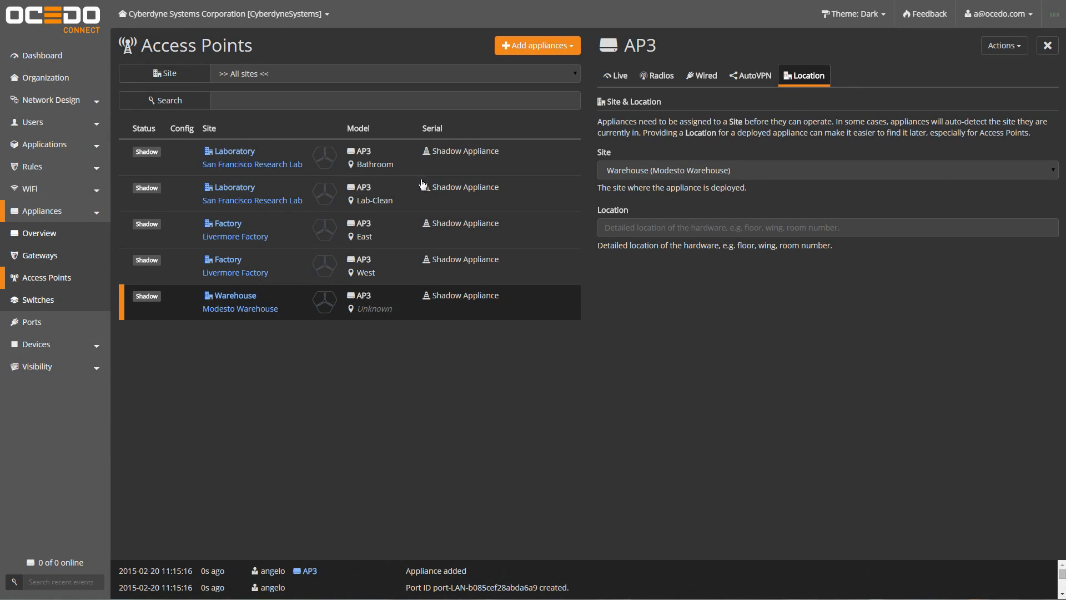
left_click(646, 222)
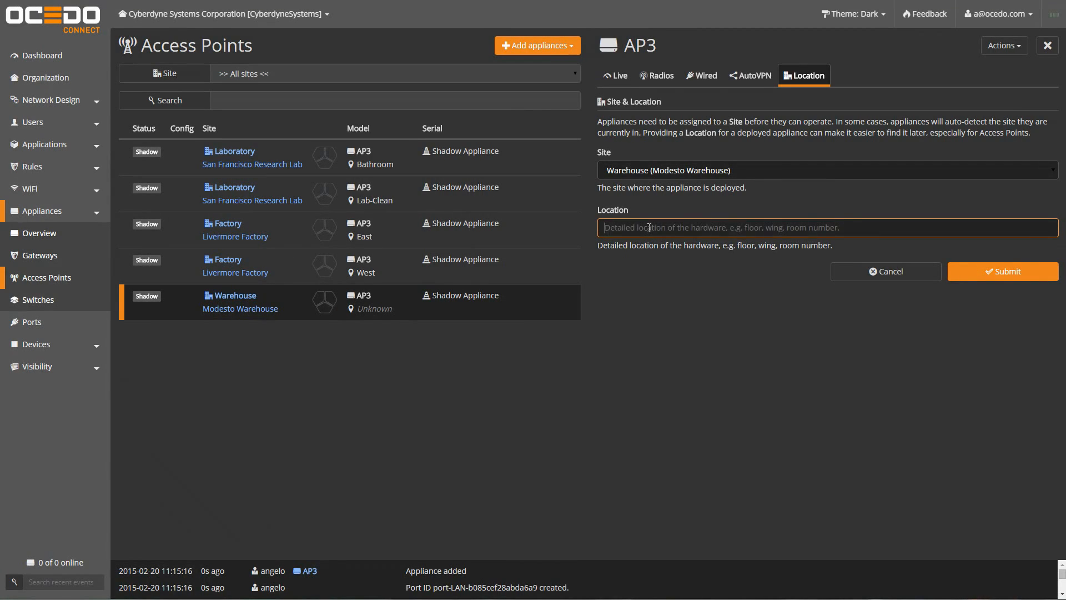
type("Central Room")
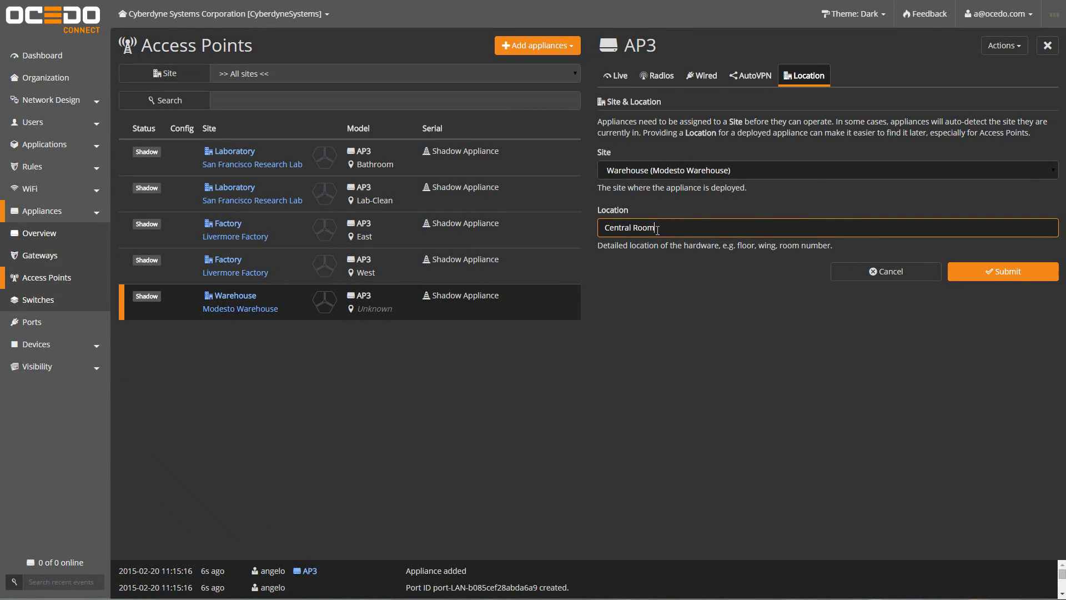
left_click(977, 275)
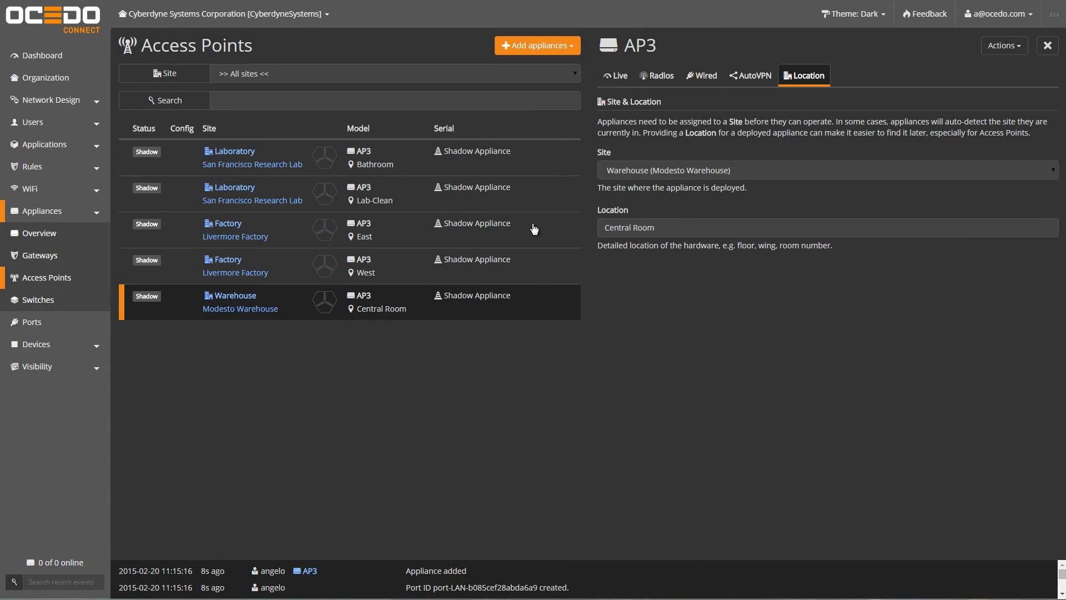
Step: Open Register hardware for the Laboratory Bathroom AP3, cancel it, and expand Network Design
left_click(528, 154)
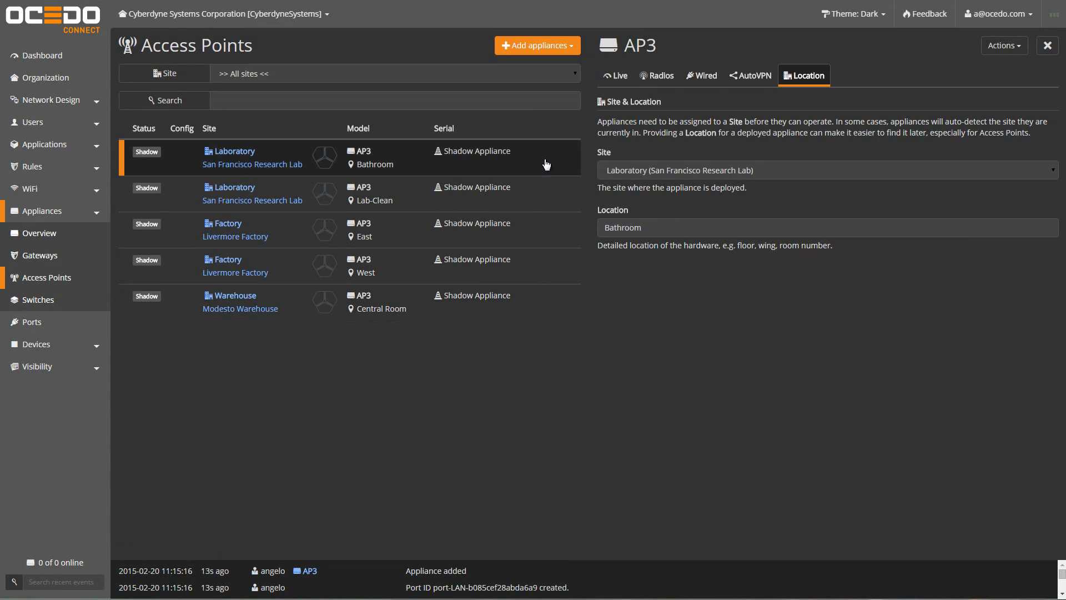
left_click(999, 49)
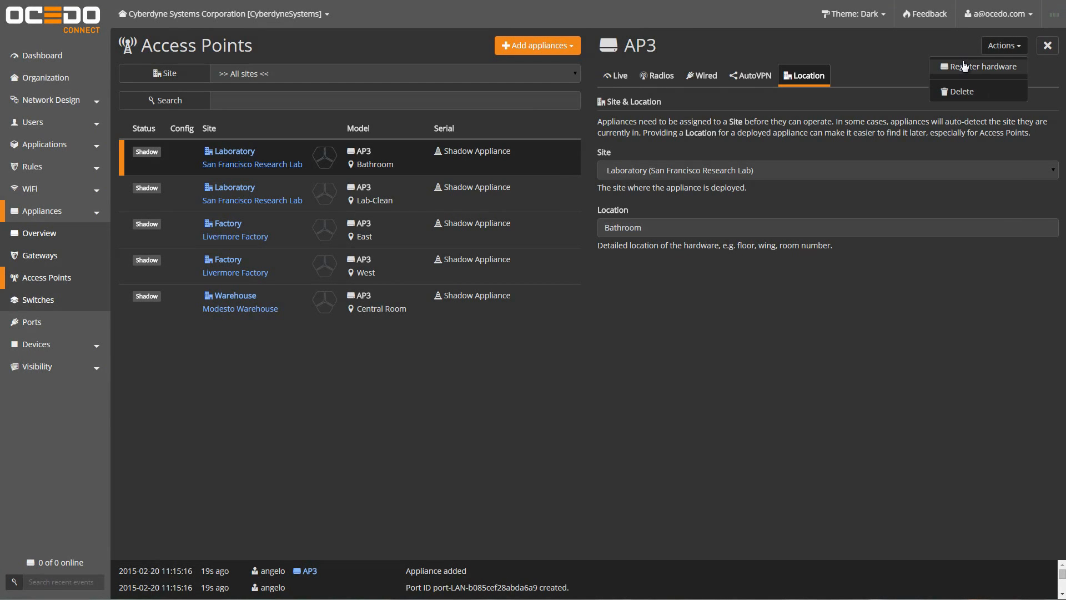
left_click(964, 67)
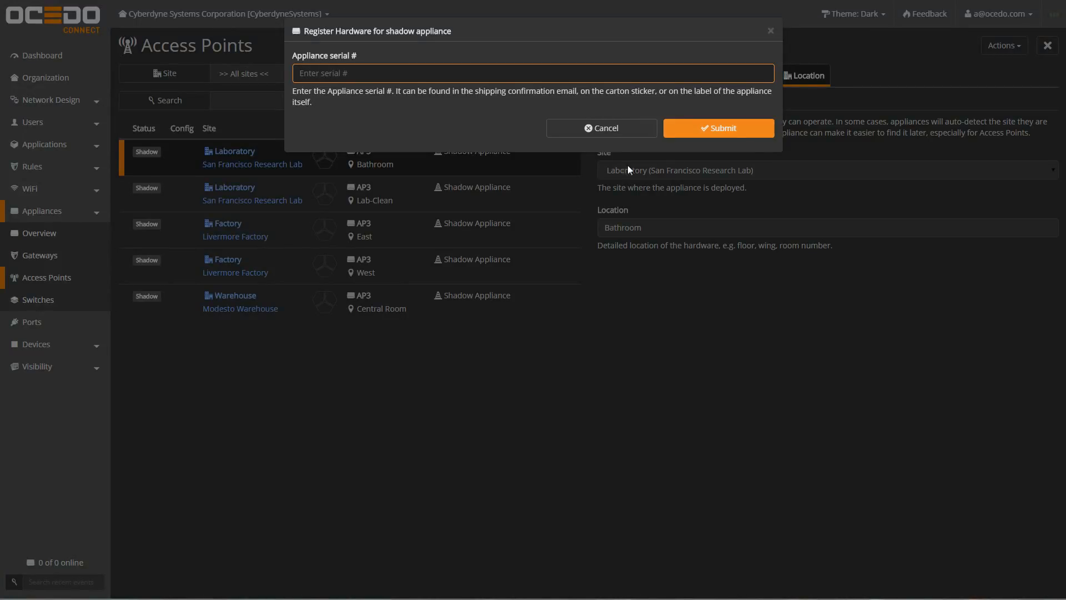
left_click(617, 127)
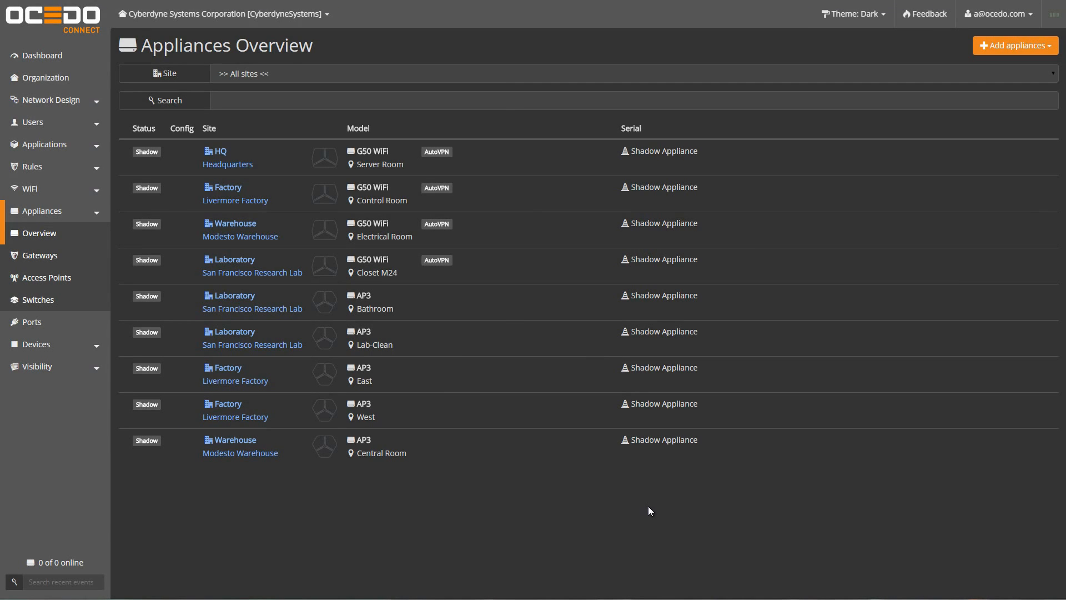
left_click(64, 105)
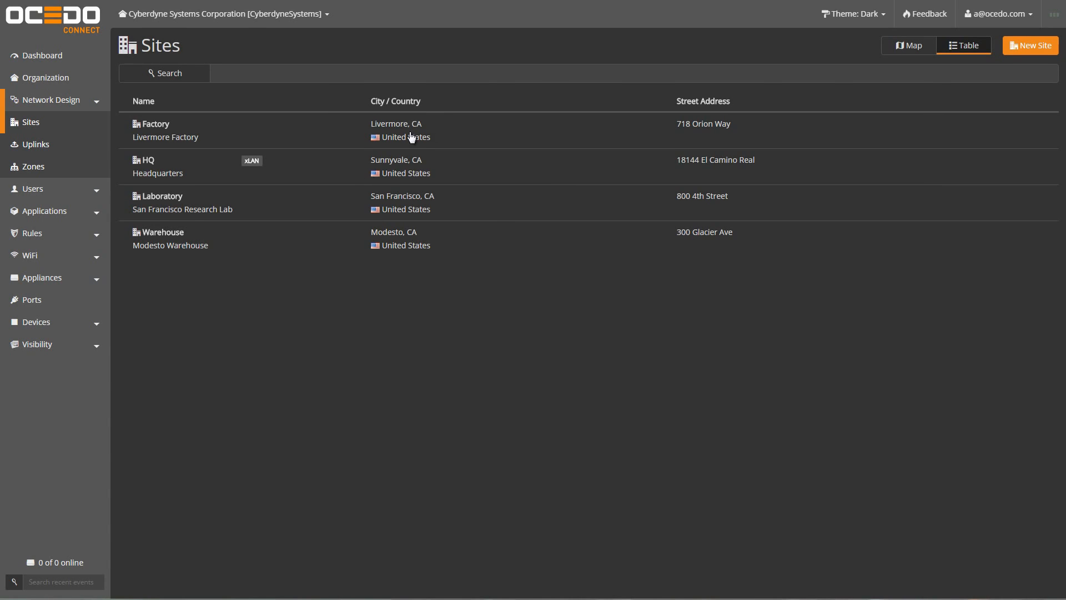
Step: Open the HQ LAN zone from the Zones list, then switch to the Sites list
left_click(34, 167)
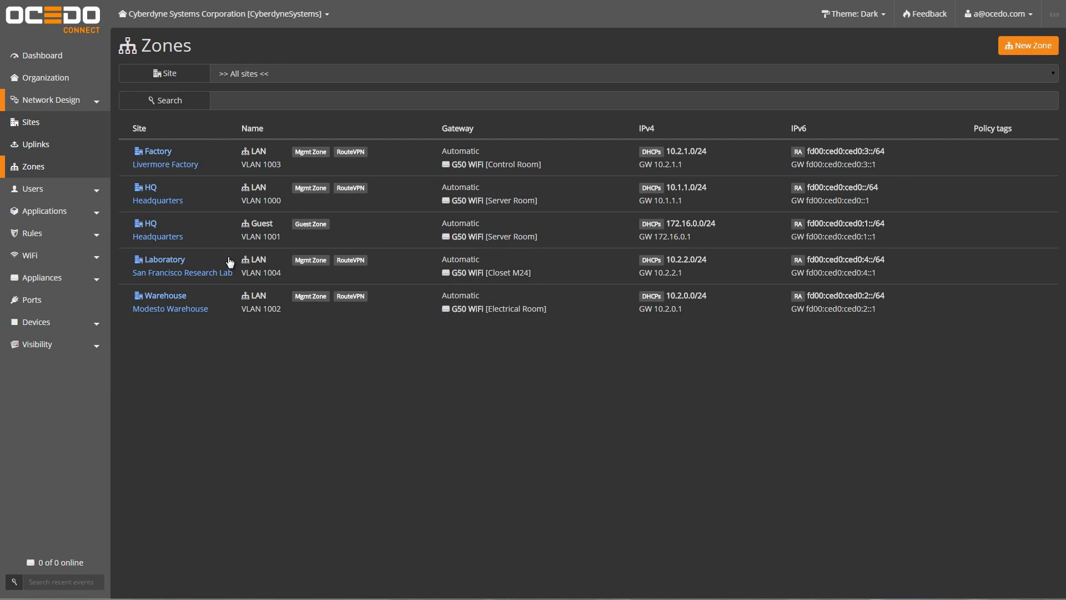
left_click(609, 200)
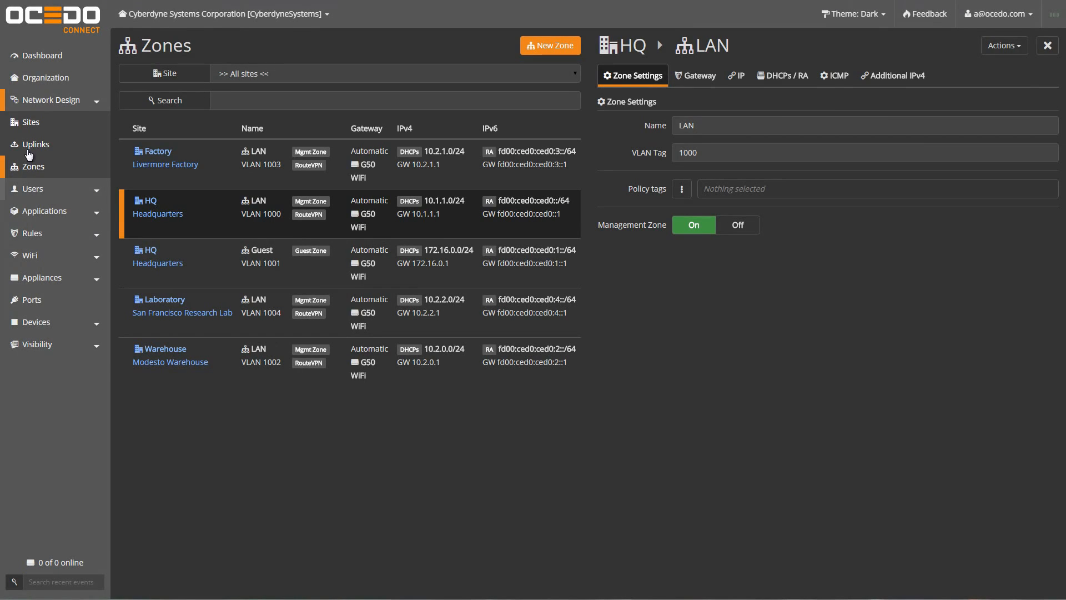
left_click(25, 125)
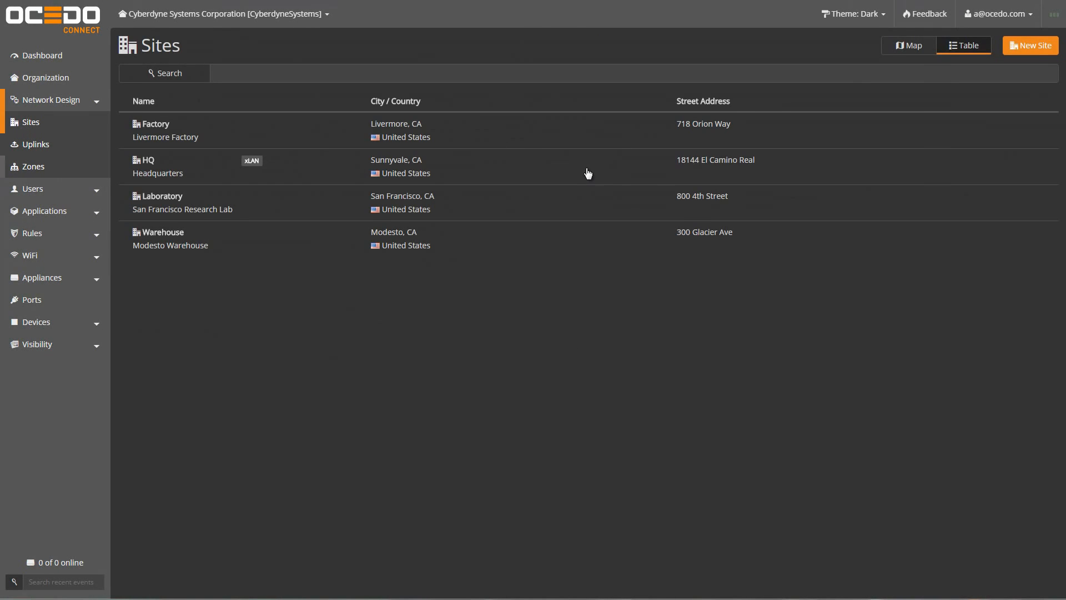
Step: Start a new site tagged Miles, named Miles Home, with its street address and city Santa Cruz, CA
left_click(1046, 50)
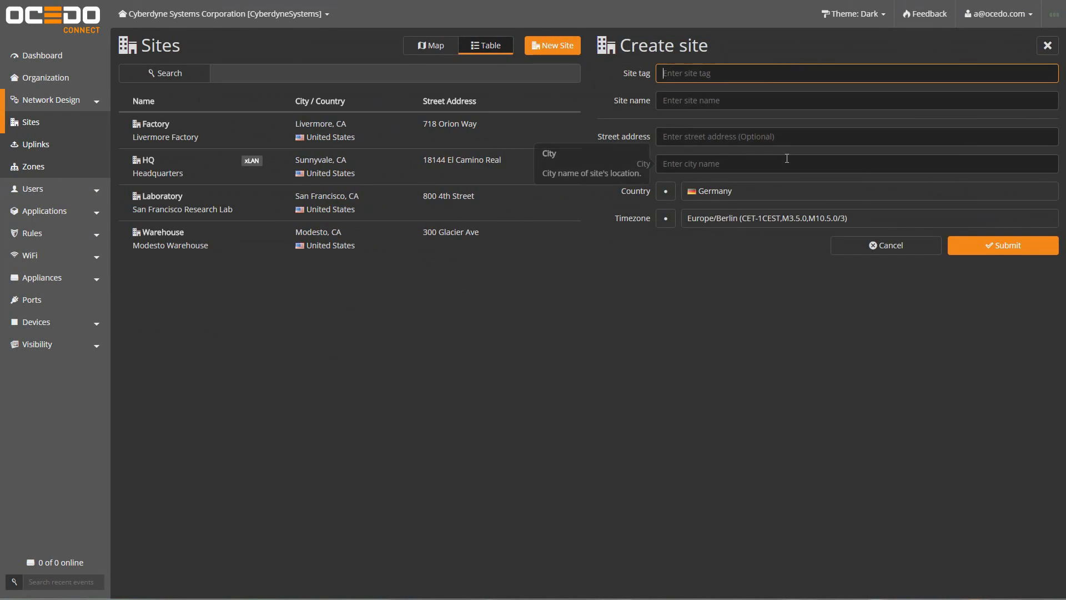
type("Miles")
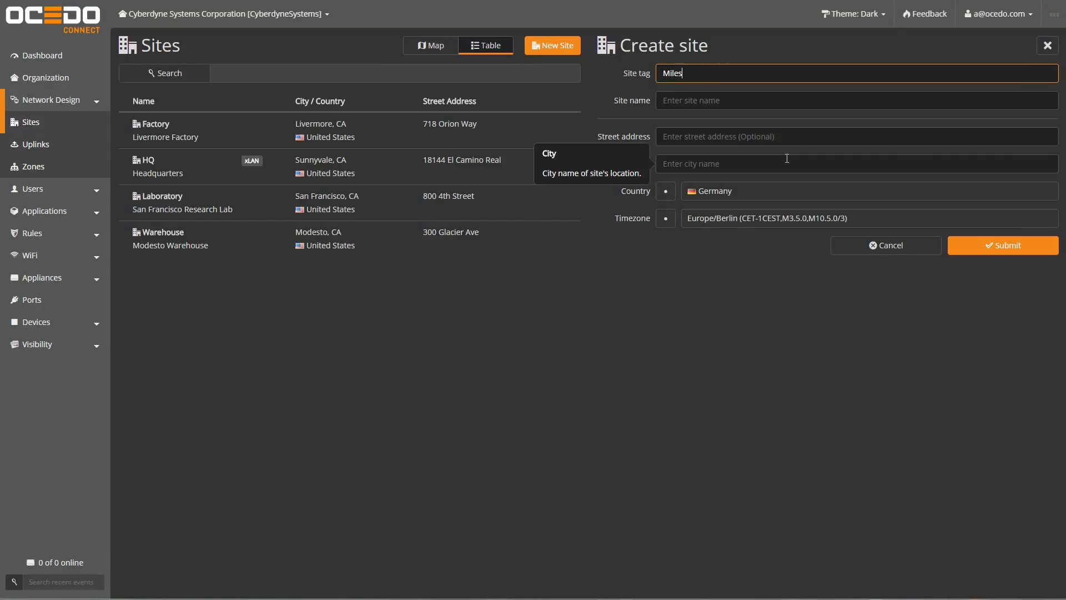
key("Tab")
type("Miles Home")
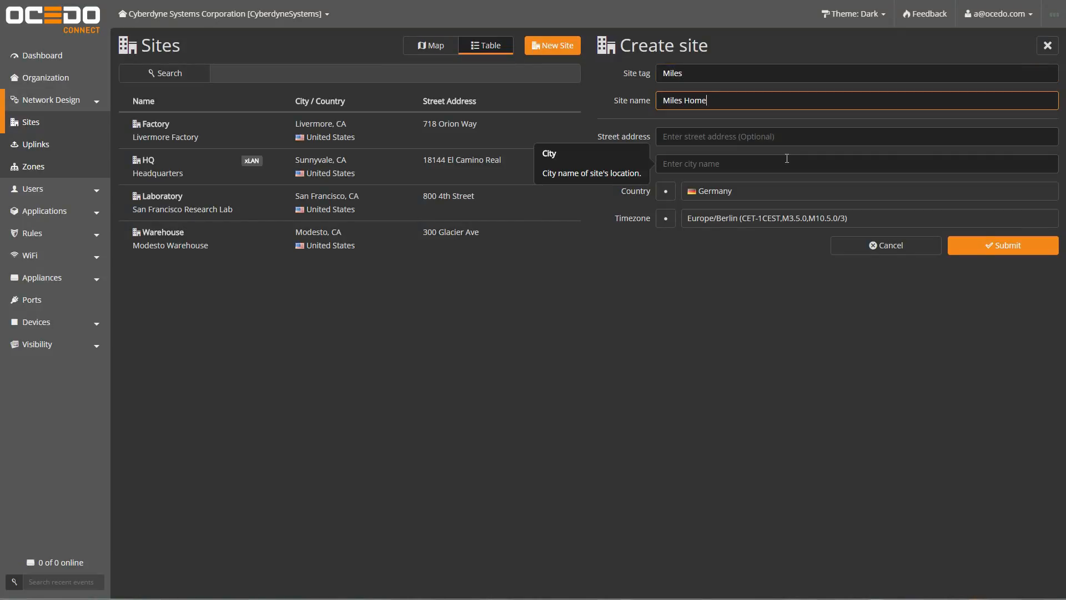
key("Tab")
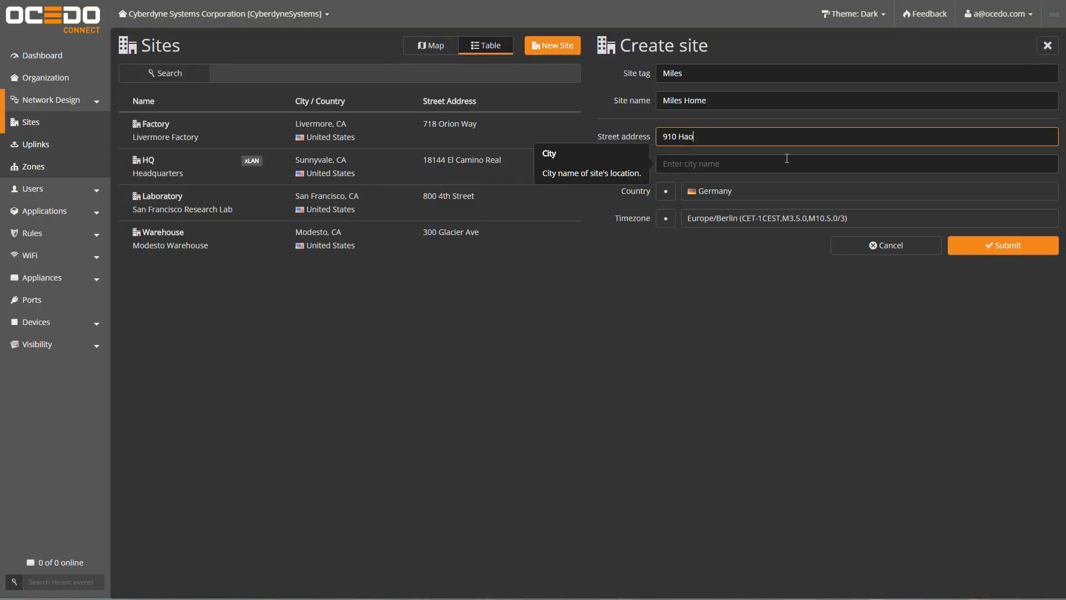
key("Tab")
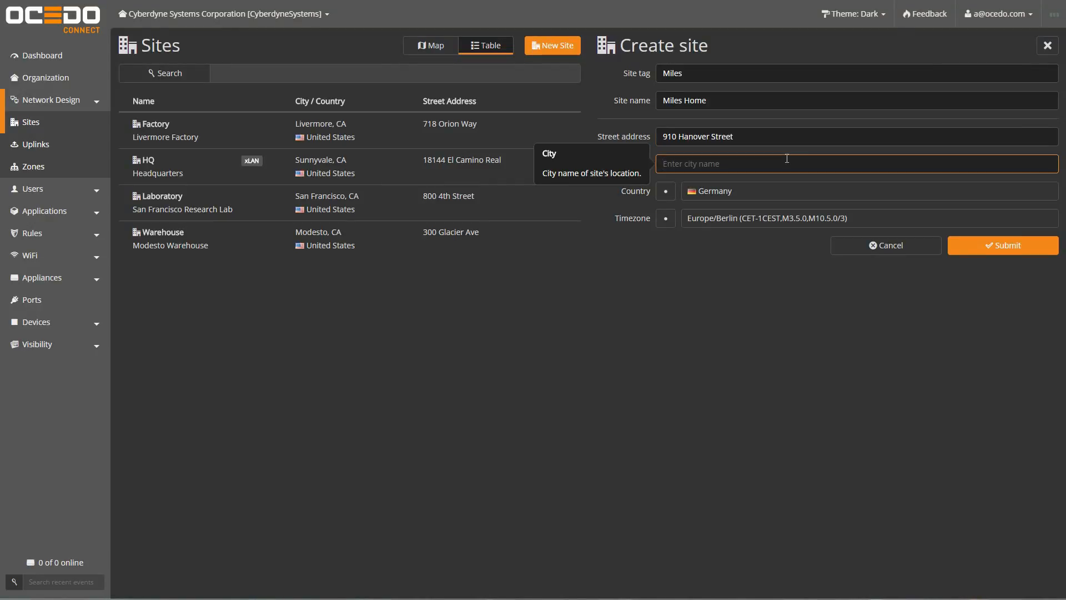
type("Santa Cruz, CA")
Step: Set the site's country to United States and time zone to America/Los_Angeles, then submit it
key("Tab")
type("unit")
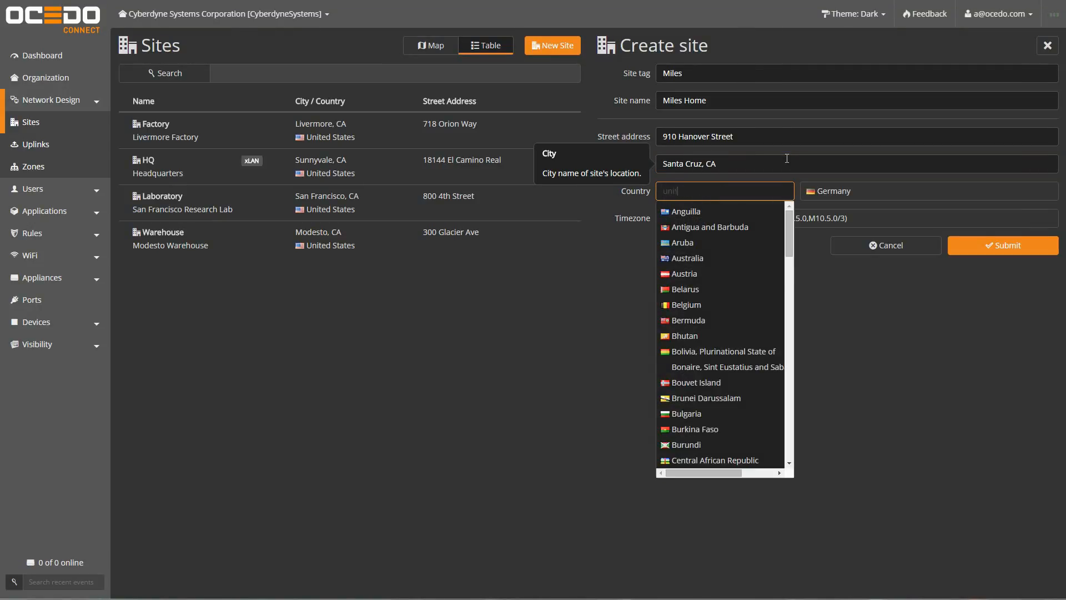
type("ed")
left_click(709, 259)
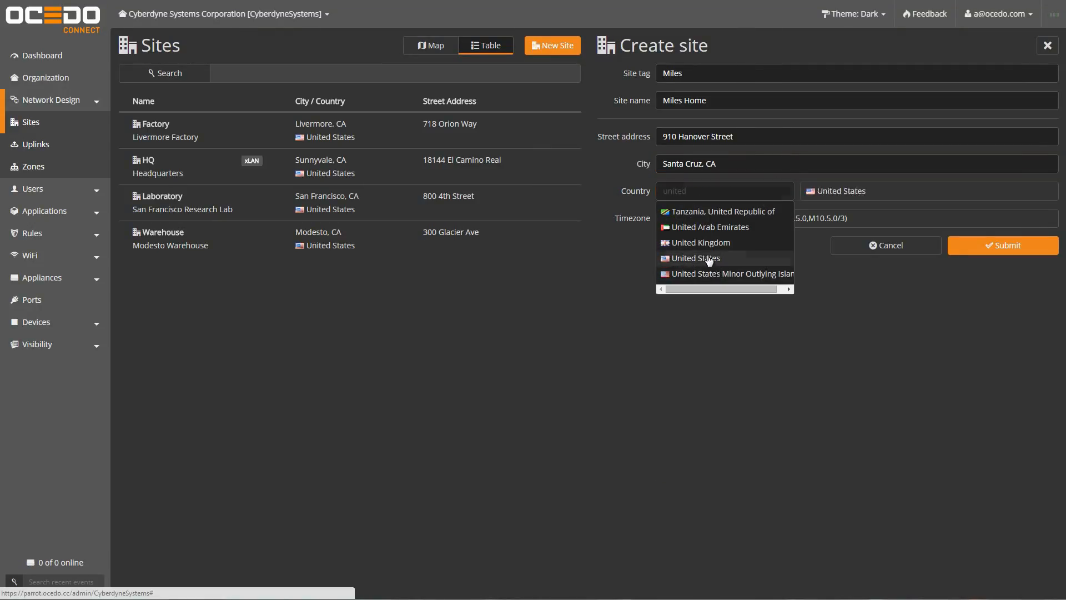
left_click(669, 219)
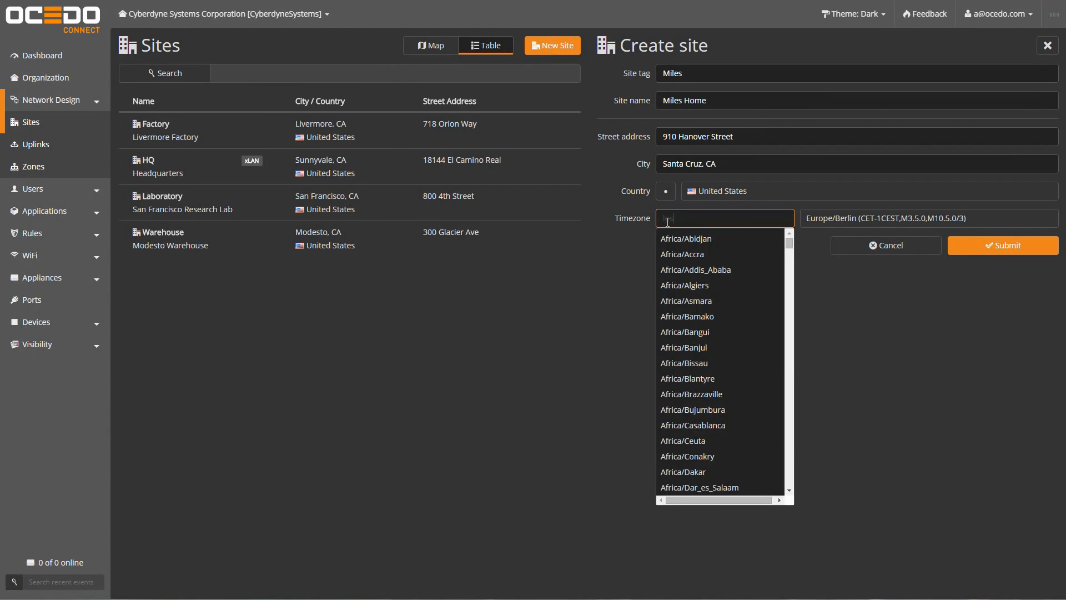
type("los")
left_click(694, 235)
left_click(1004, 249)
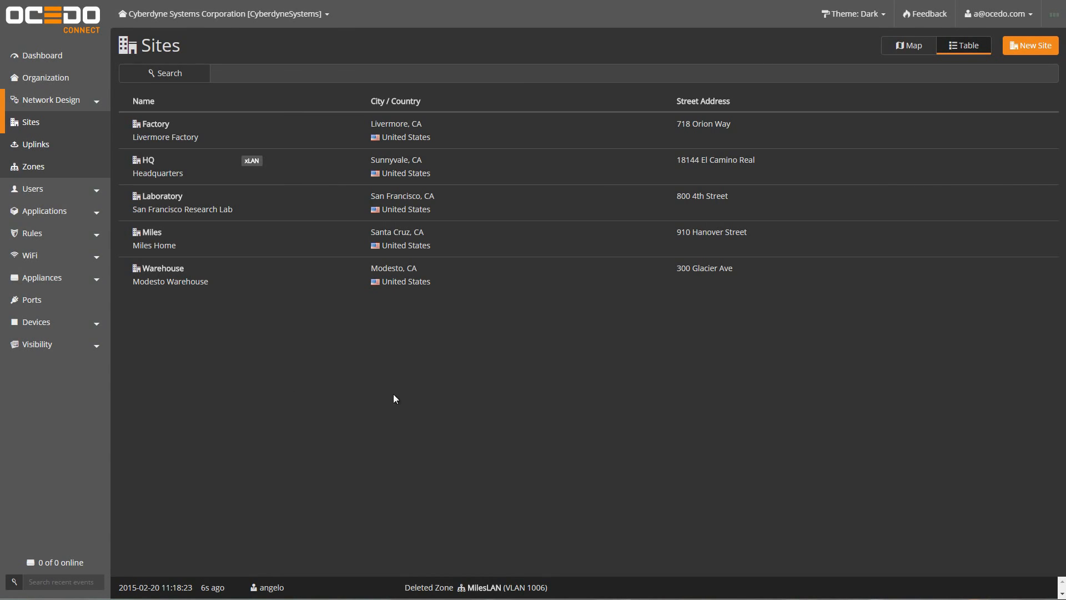
Step: Change the Miles LAN zone's IPv4 network to 192.168.0.1/24 and save it
left_click(32, 166)
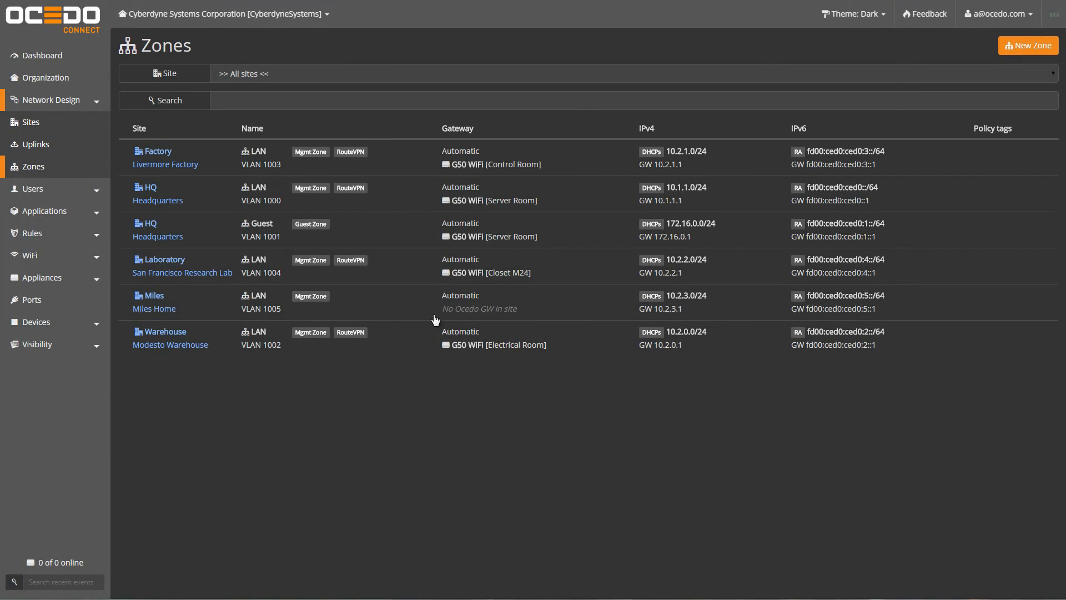
left_click(623, 309)
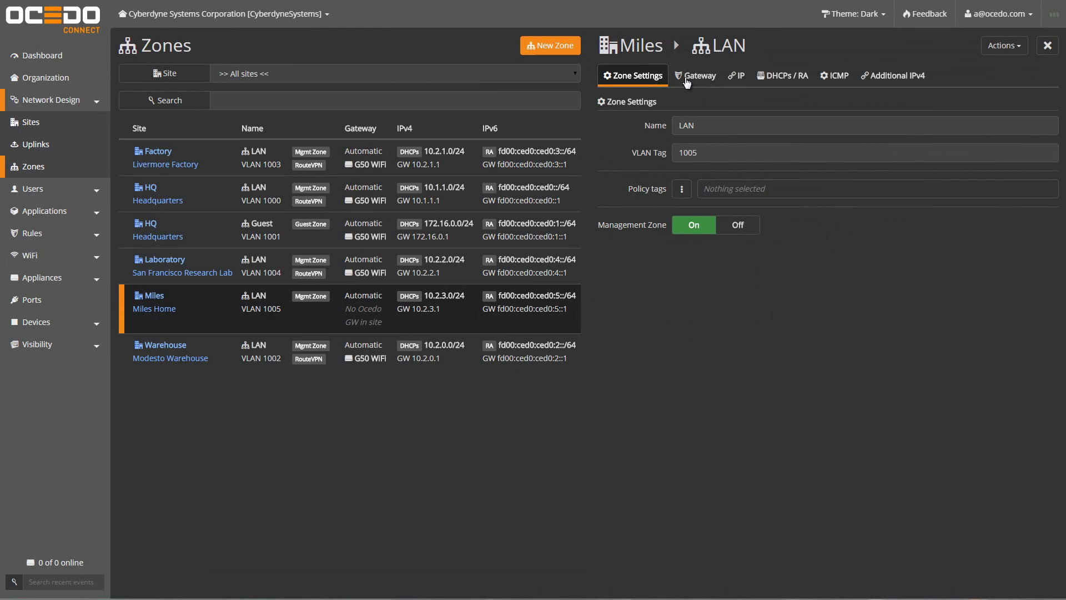
left_click(685, 77)
left_click(737, 76)
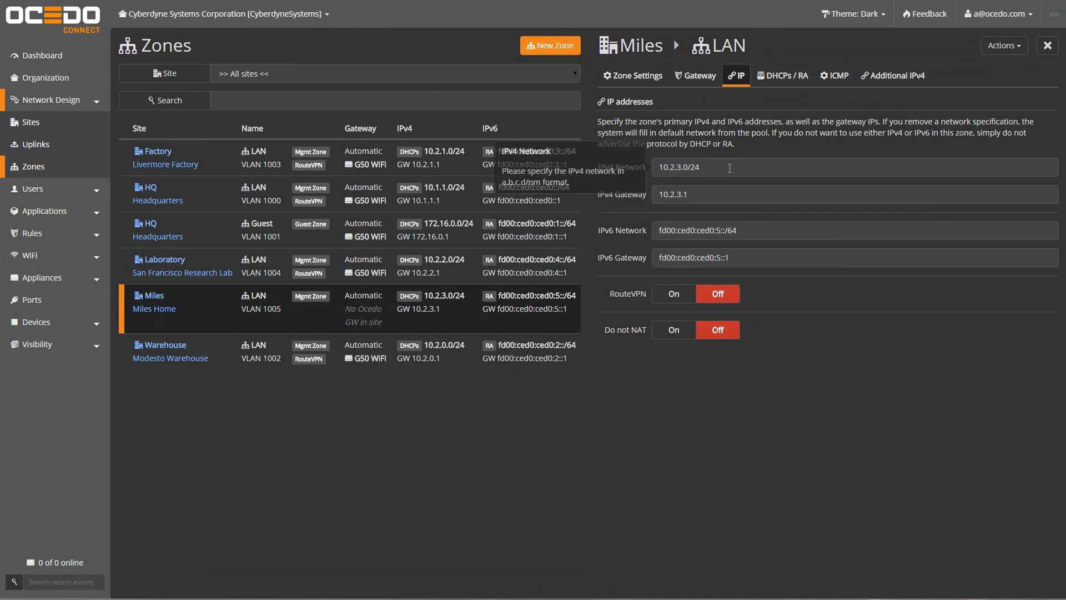
left_click(729, 168)
key("ctrl+a")
type("19")
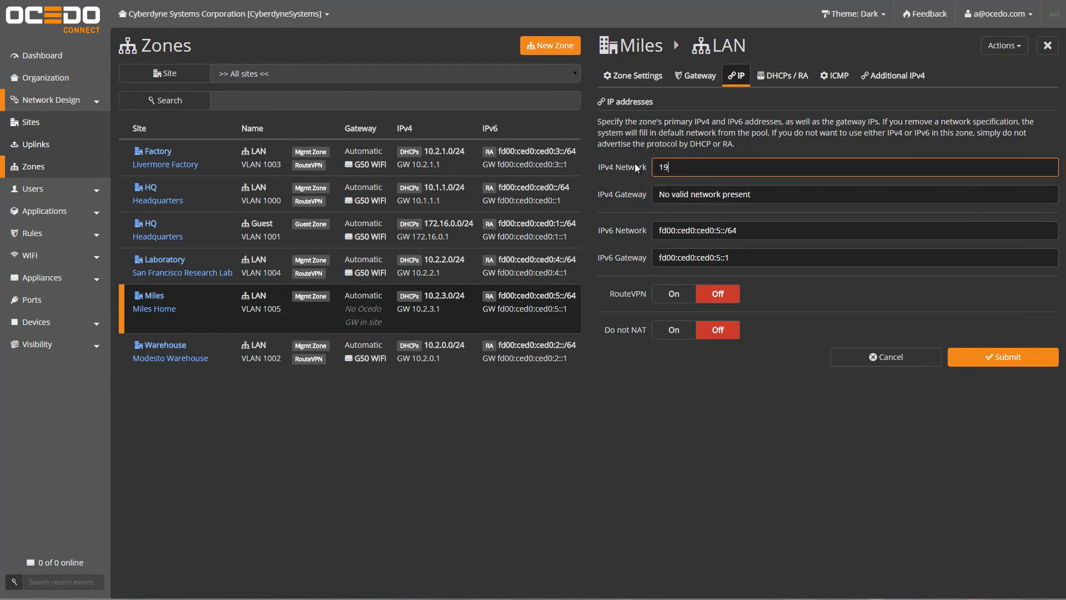
type("2.168.0.1/24")
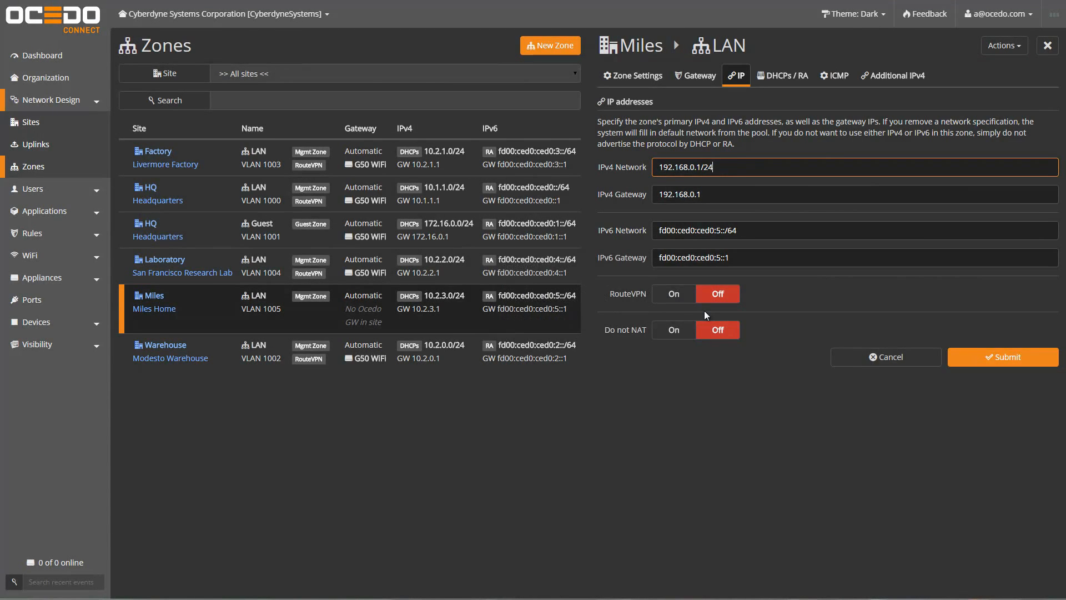
left_click(996, 360)
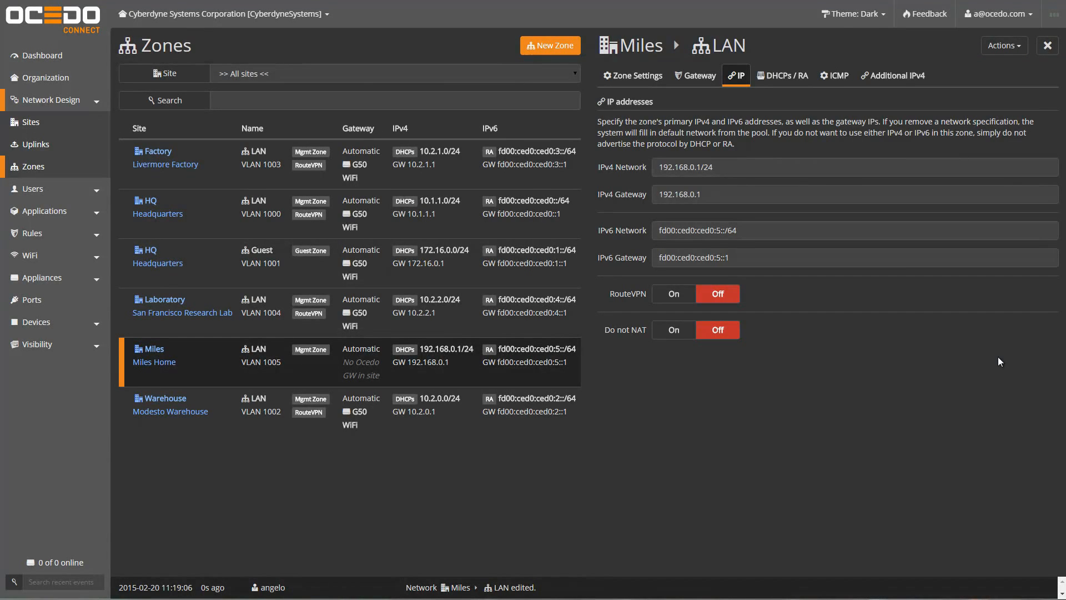
Step: Set the Miles LAN zone's Gateway Selection Mode to Non-Ocedo gateway
left_click(699, 76)
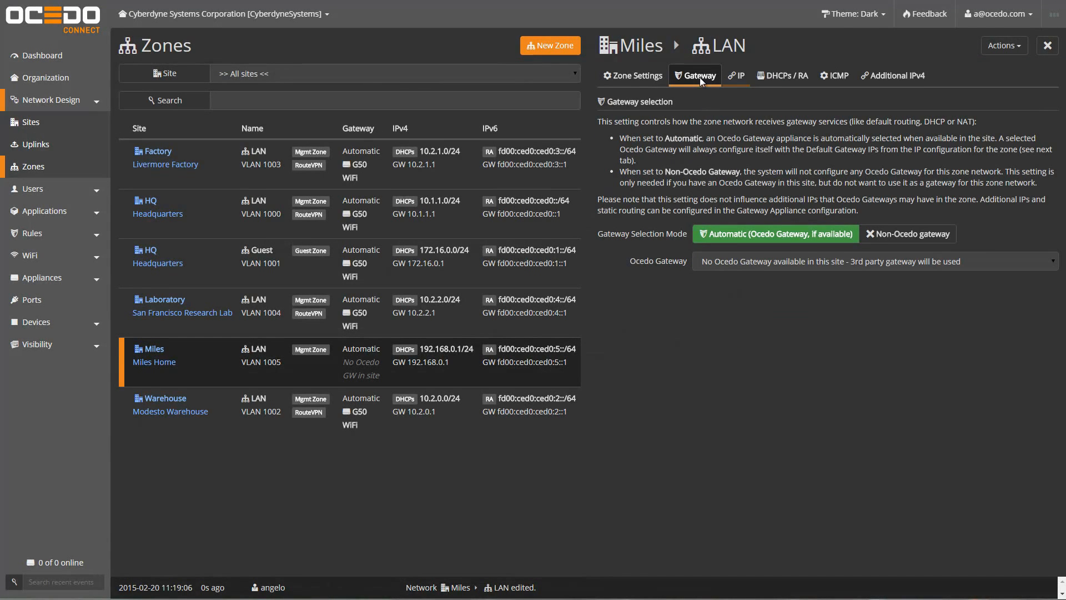
left_click(895, 236)
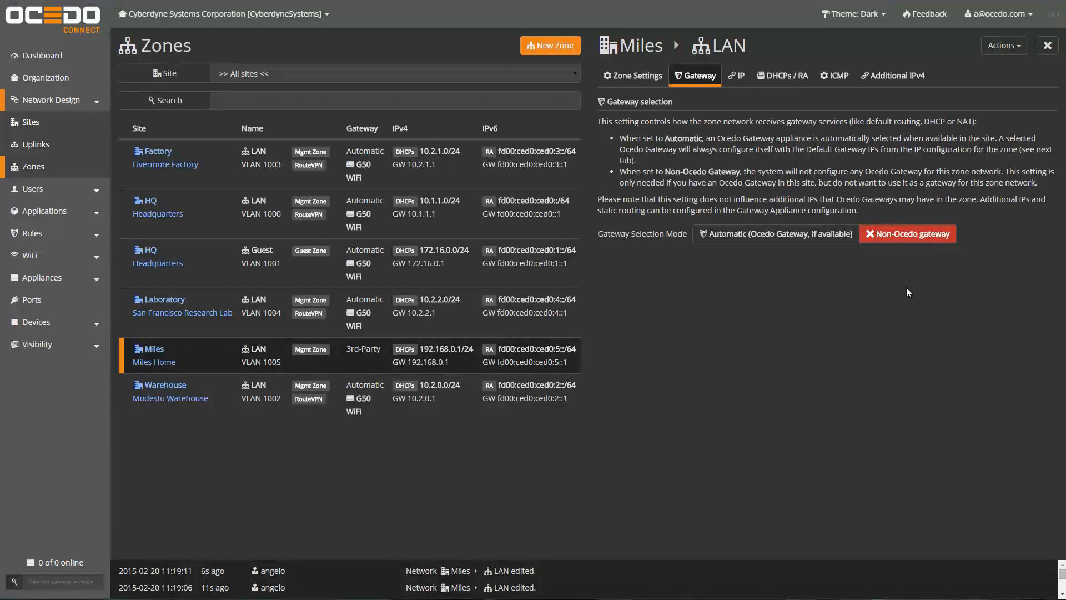
Step: Rename the Miles Home uplink to Miles Cable and save it
left_click(35, 147)
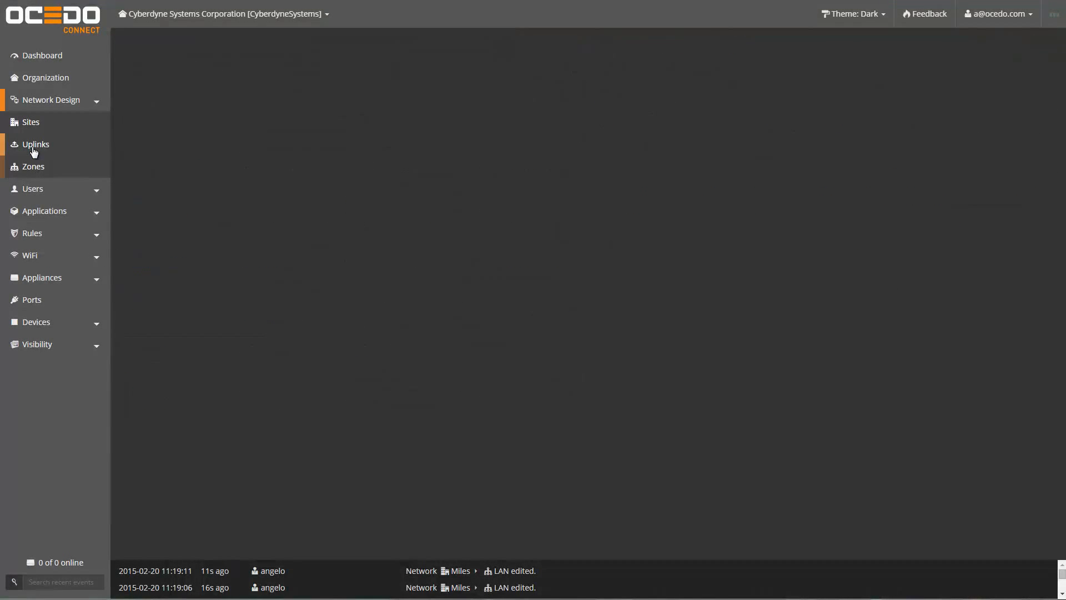
left_click(357, 279)
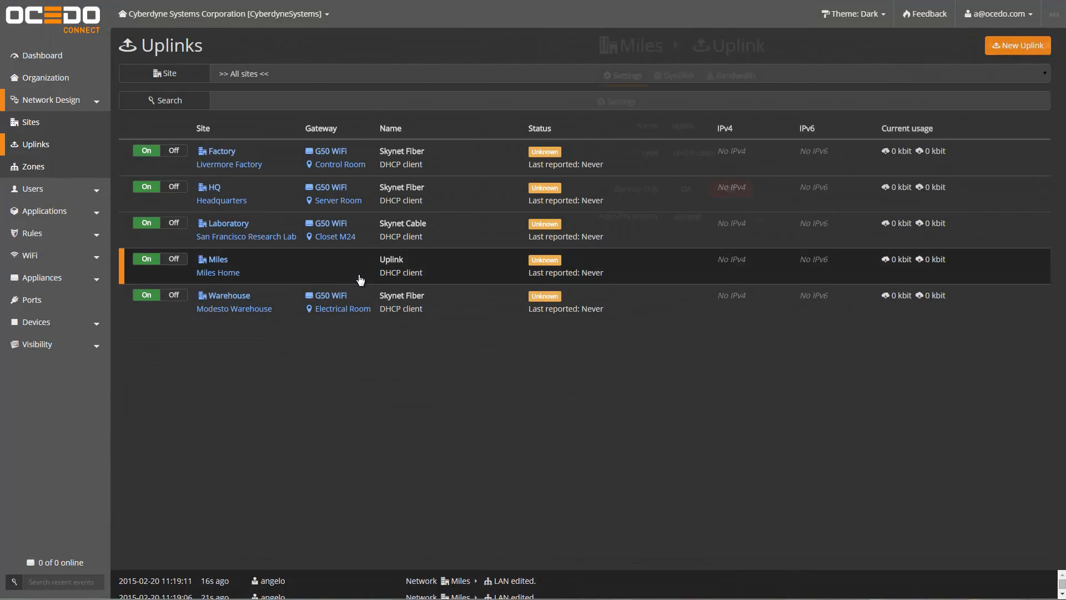
left_click(639, 127)
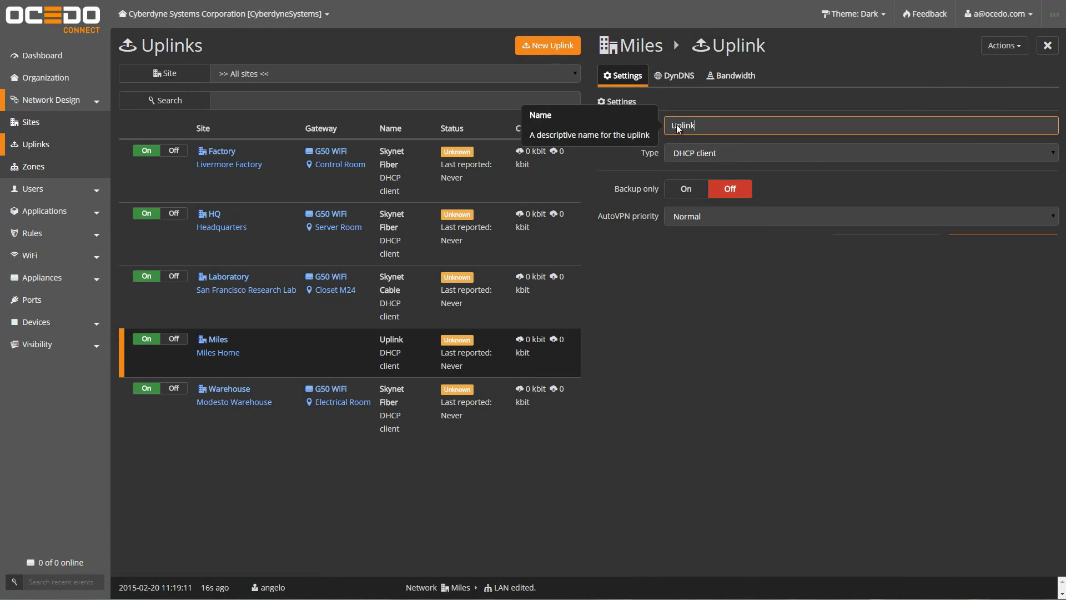
type("Miles C")
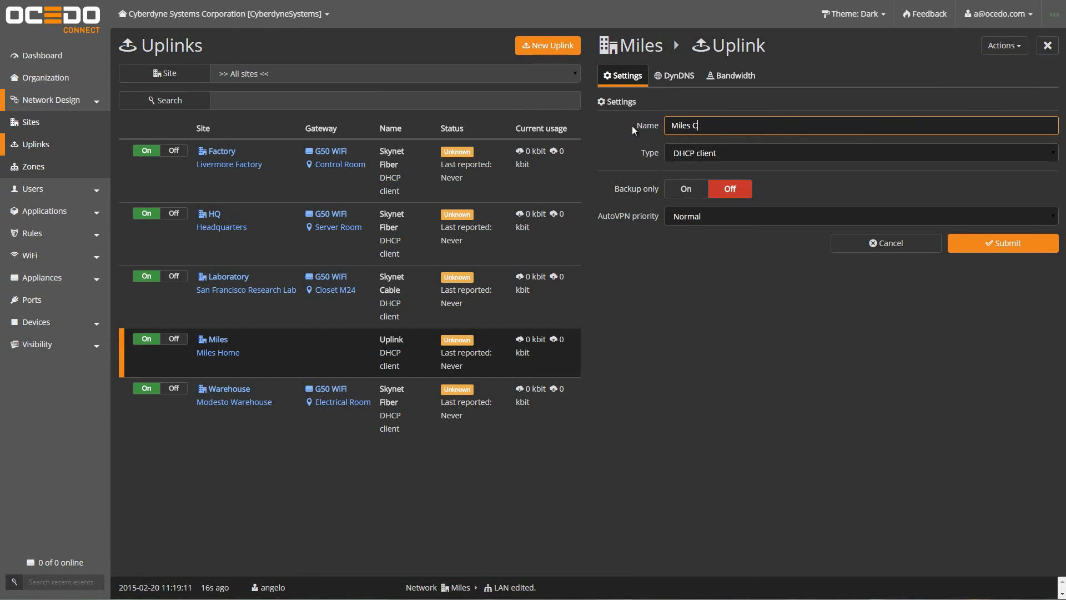
type("able")
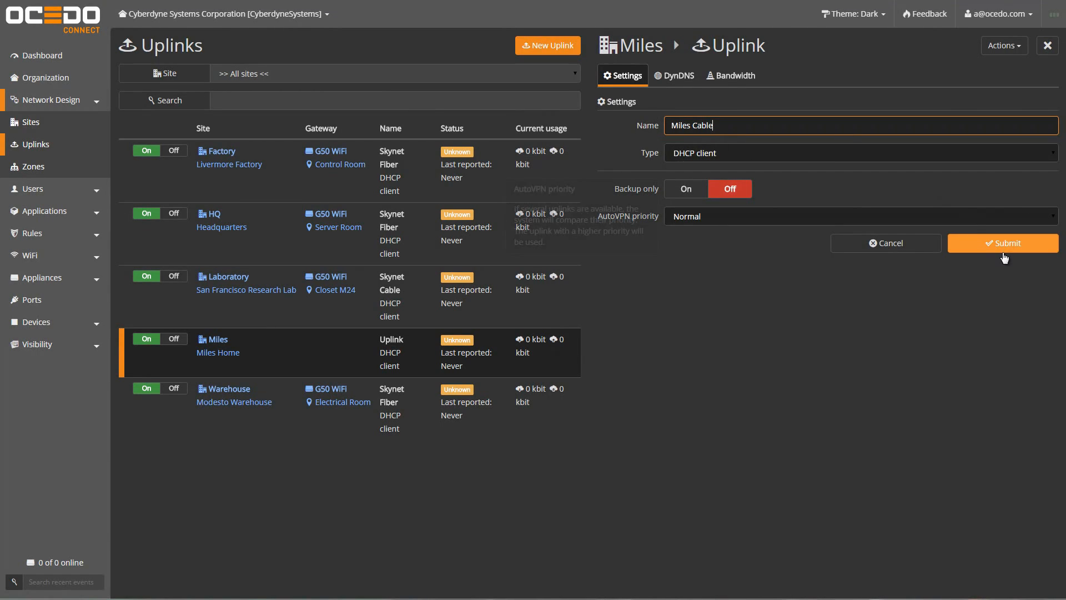
left_click(1002, 244)
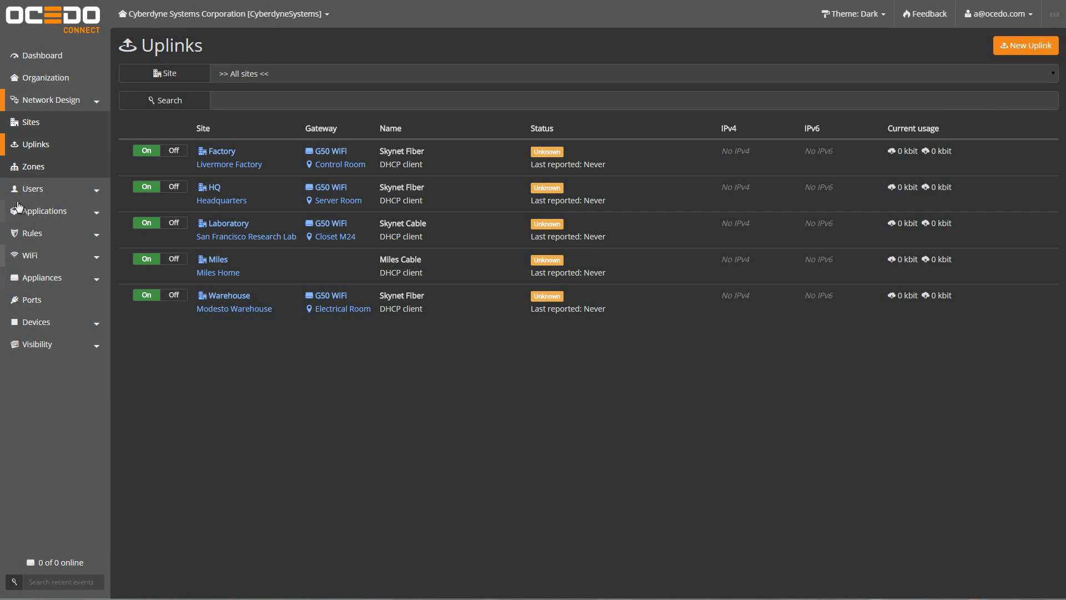
Step: Add a WiFi broadcast for site Miles with SSID CyberCorp and default zone HQ -> LAN [1000]
left_click(27, 257)
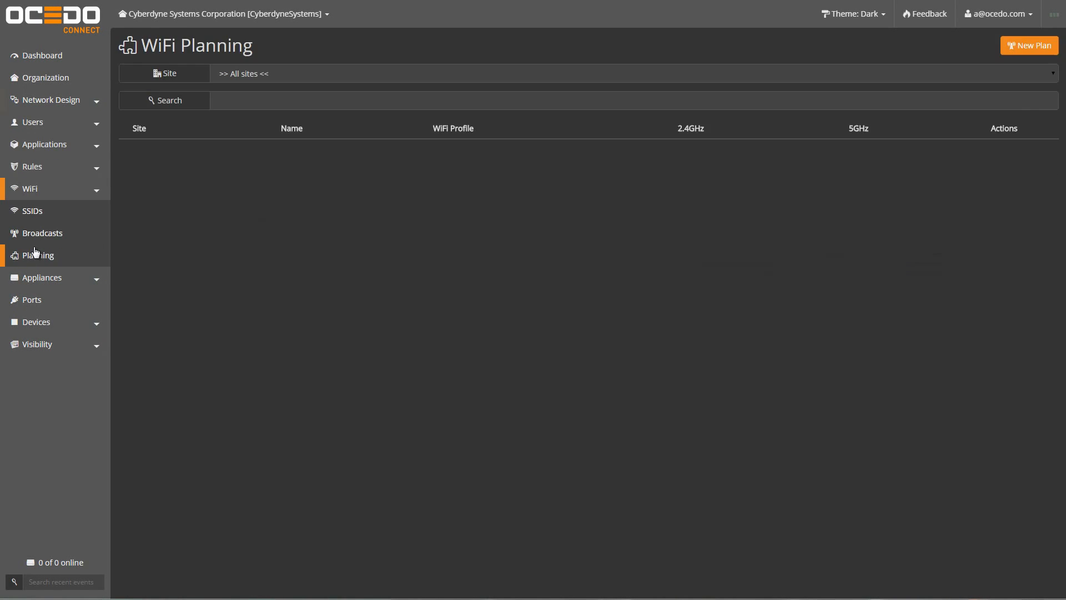
left_click(44, 233)
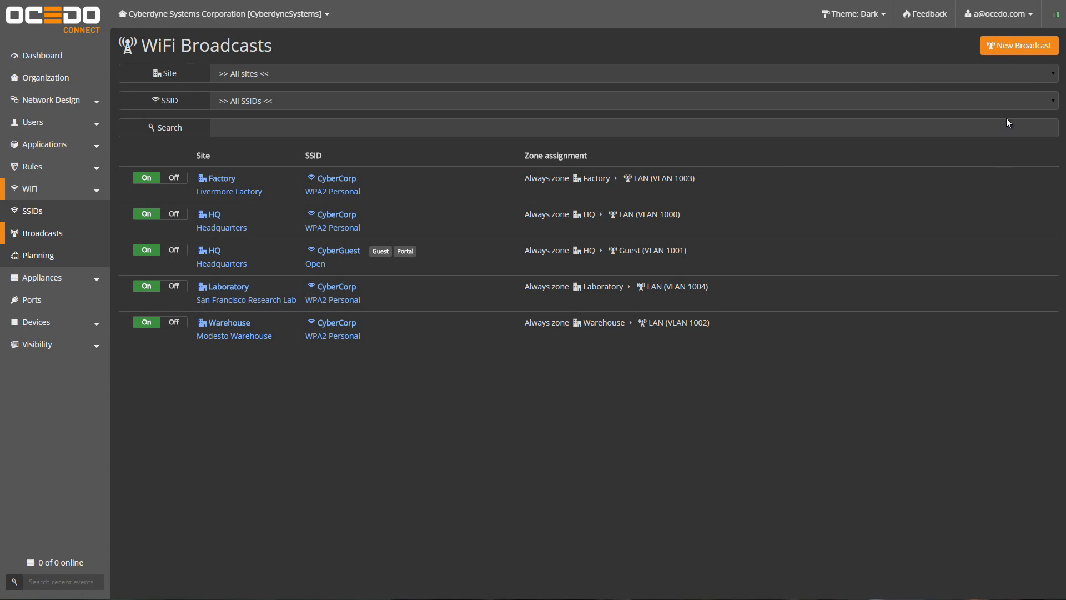
left_click(1017, 47)
left_click(614, 88)
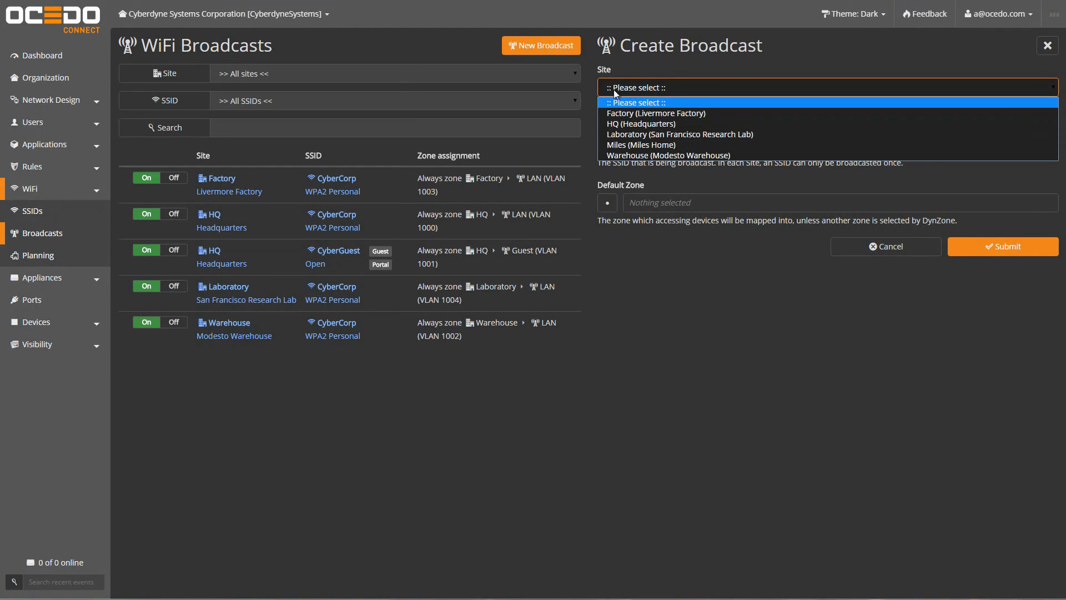
left_click(623, 146)
left_click(616, 146)
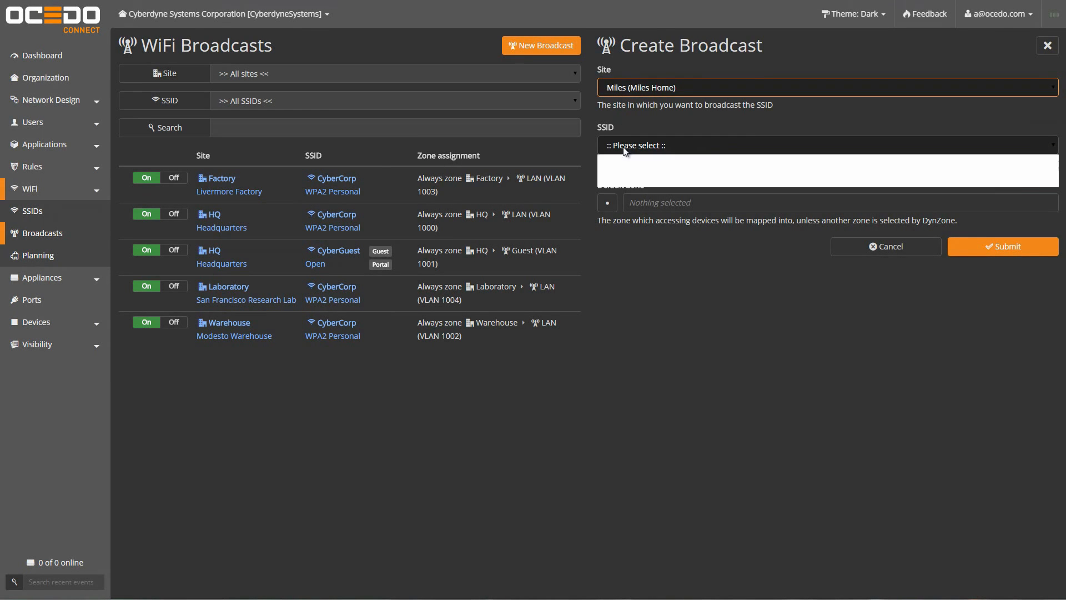
left_click(623, 172)
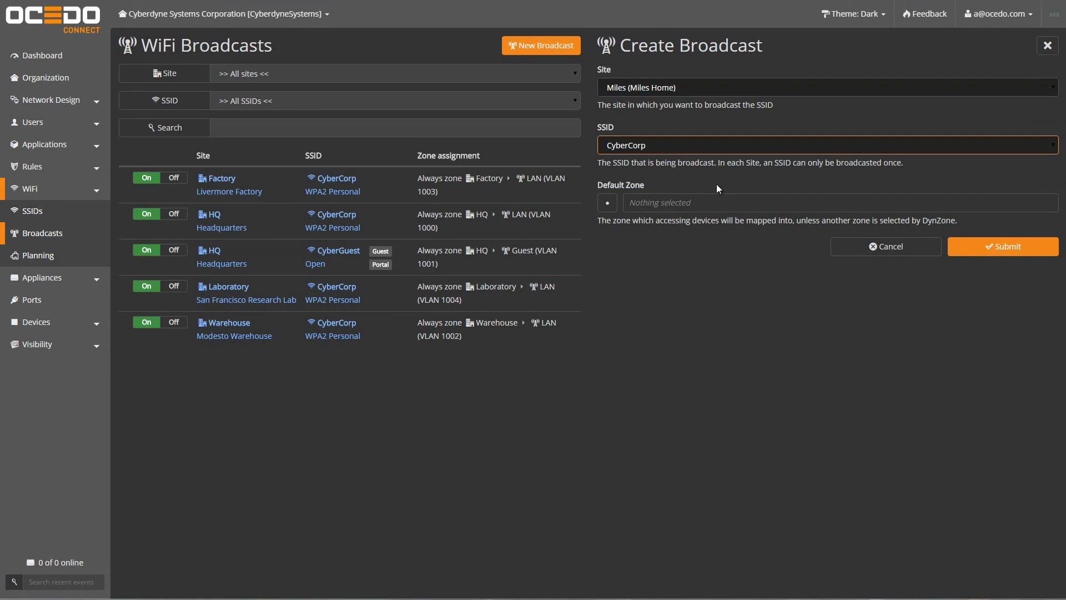
left_click(608, 202)
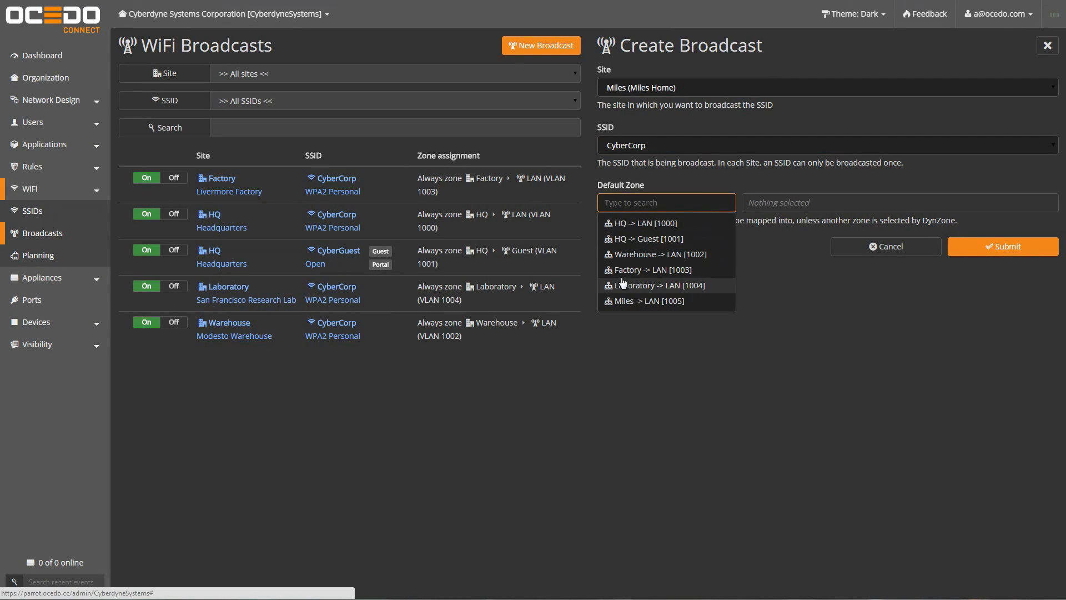
left_click(624, 225)
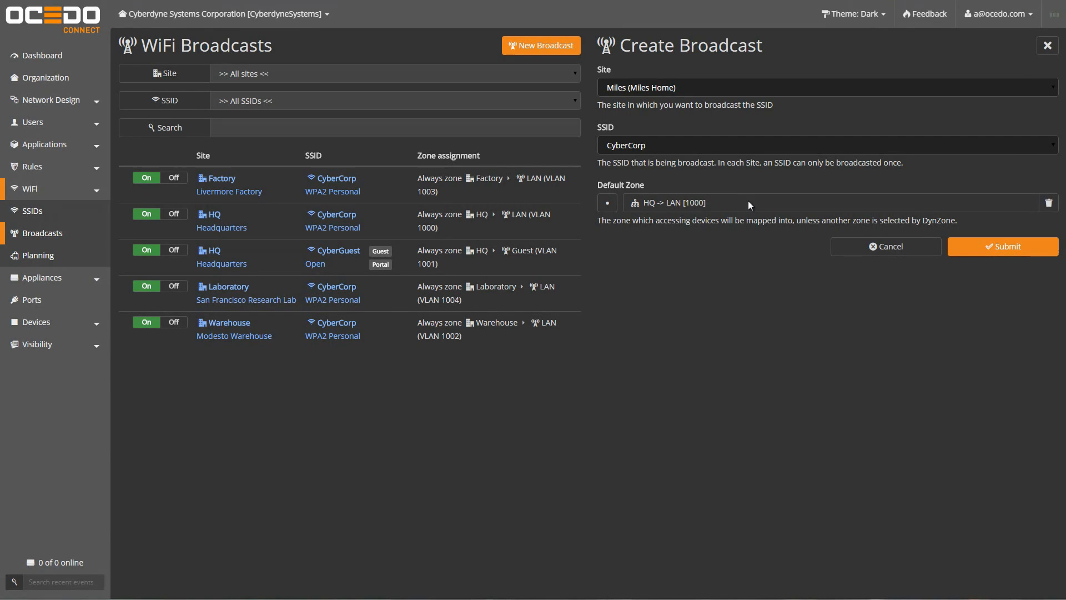
left_click(1020, 247)
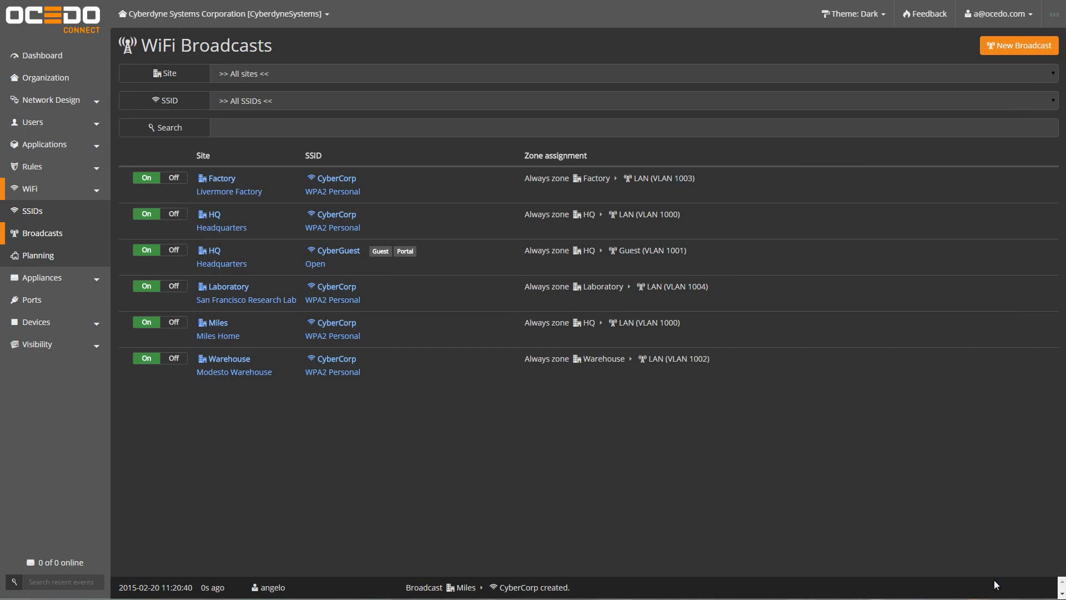
Step: Create a shadow AP3 Access Point appliance deployed to the Miles site
left_click(57, 286)
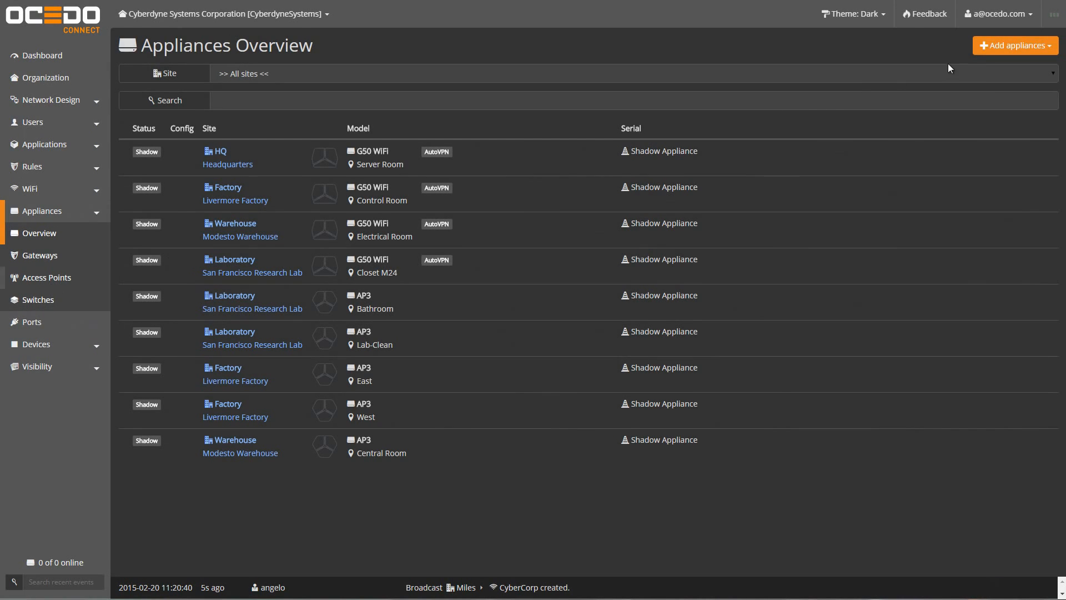
left_click(1001, 51)
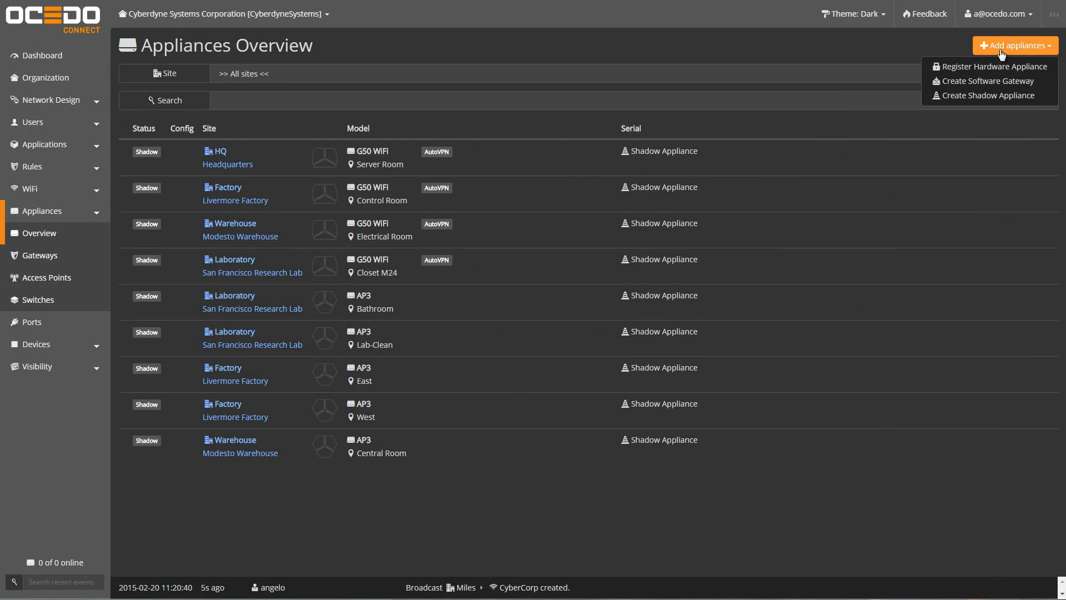
left_click(974, 95)
left_click(319, 118)
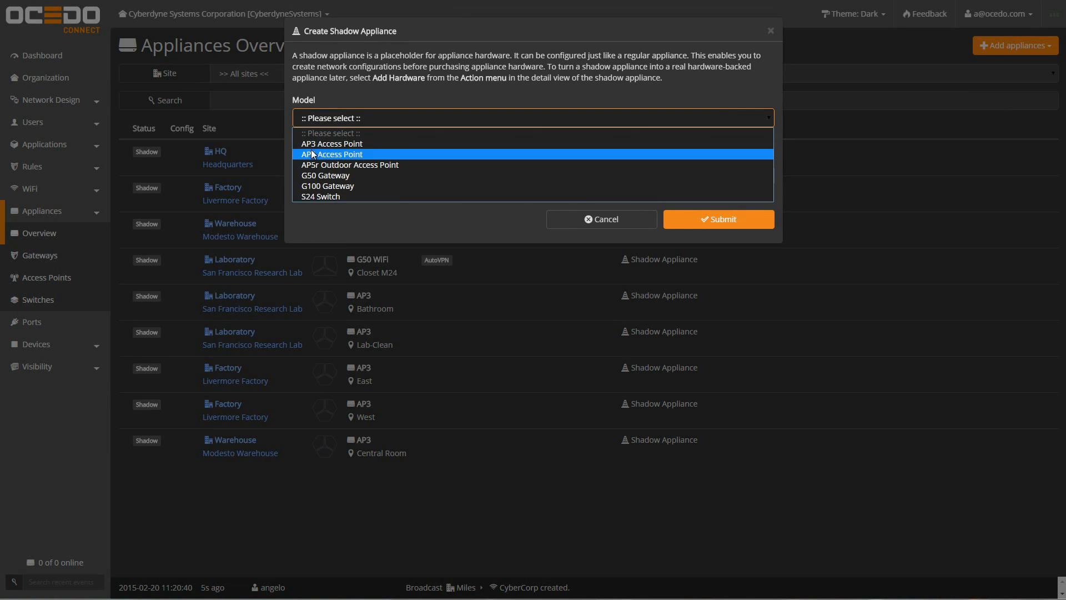
left_click(312, 144)
left_click(356, 176)
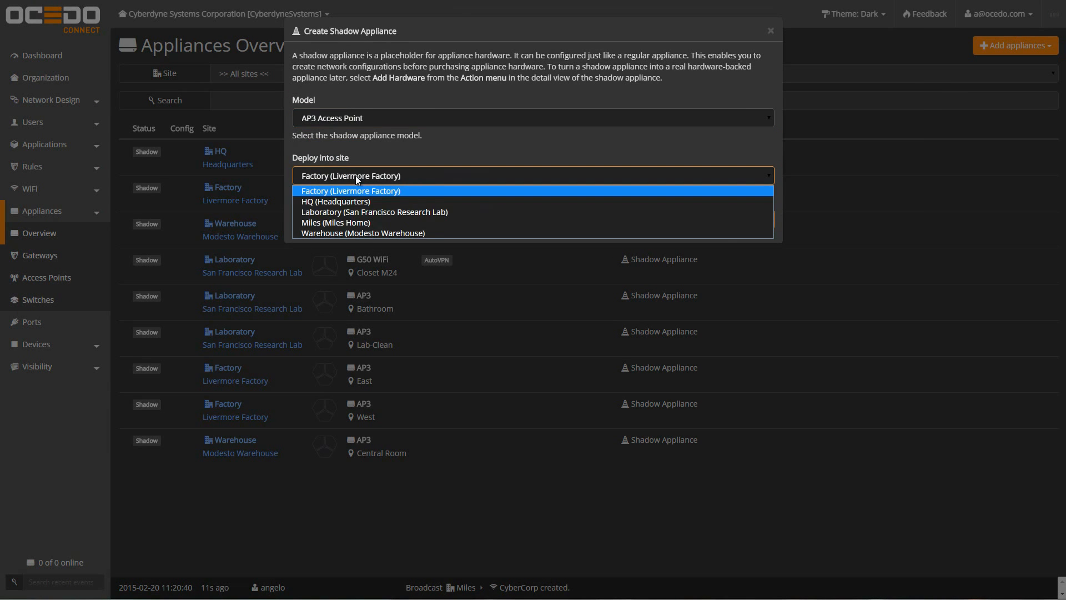
left_click(332, 222)
left_click(728, 218)
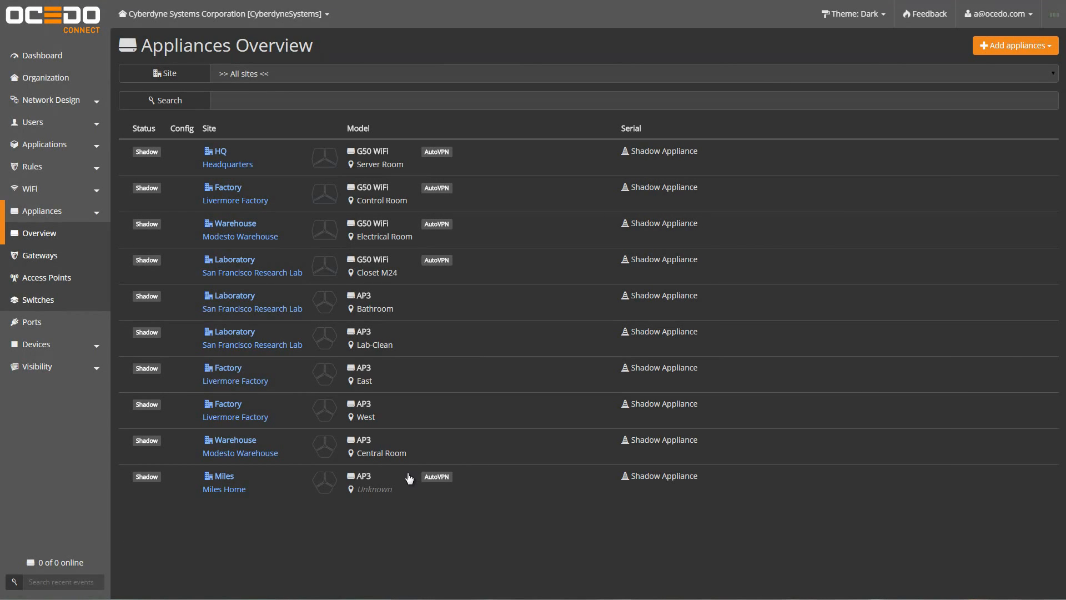
Step: Begin registering real hardware for the new Miles AP3
left_click(389, 488)
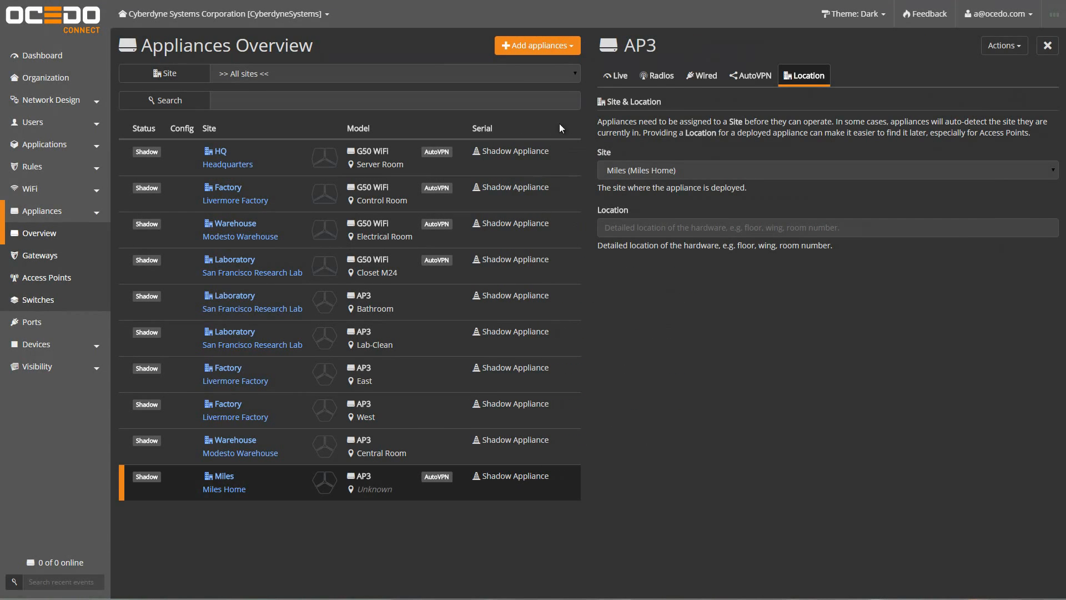
left_click(1002, 46)
left_click(974, 67)
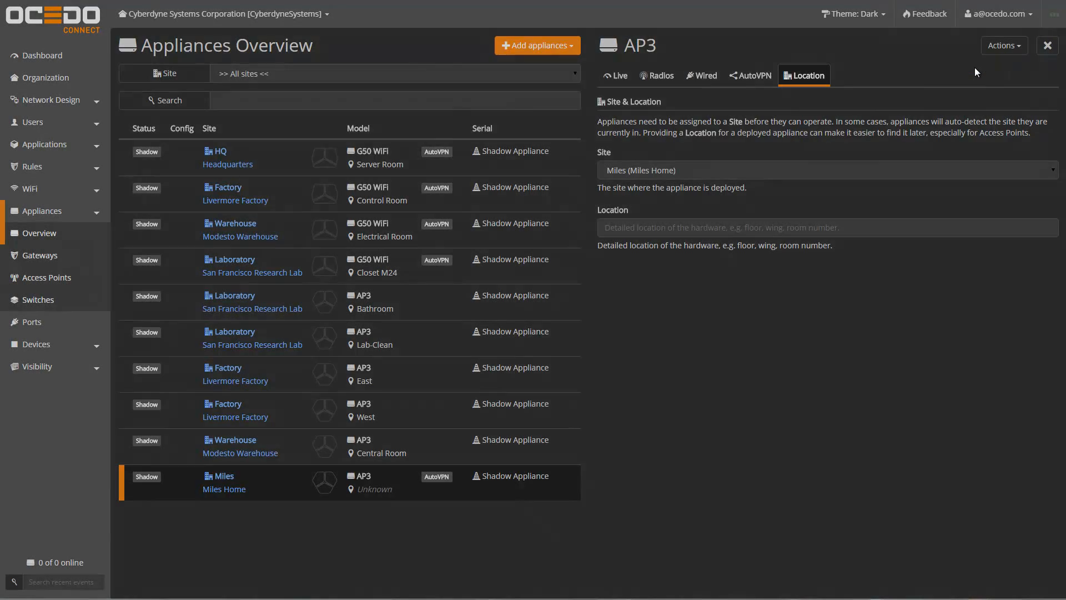